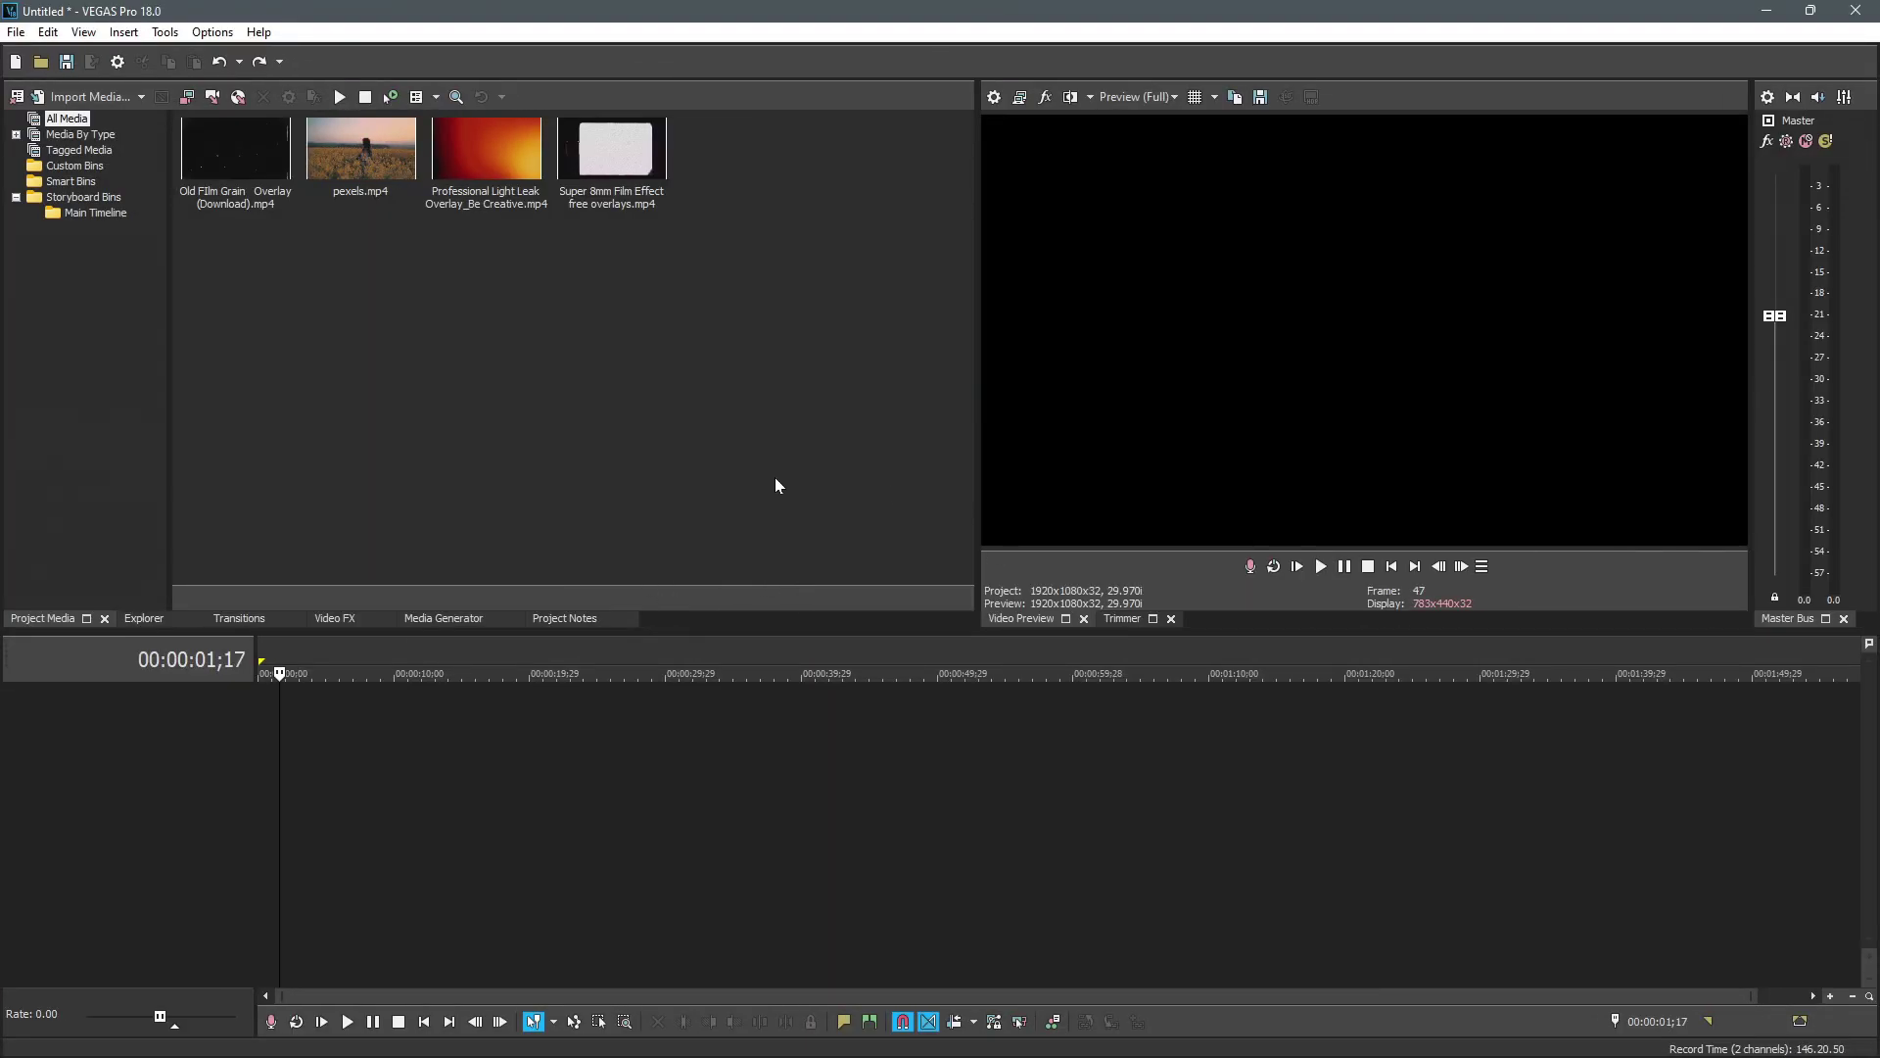
Step: Place pexels.mp4 on the timeline and delete its audio track, keeping video only
drag(369, 203, 423, 537)
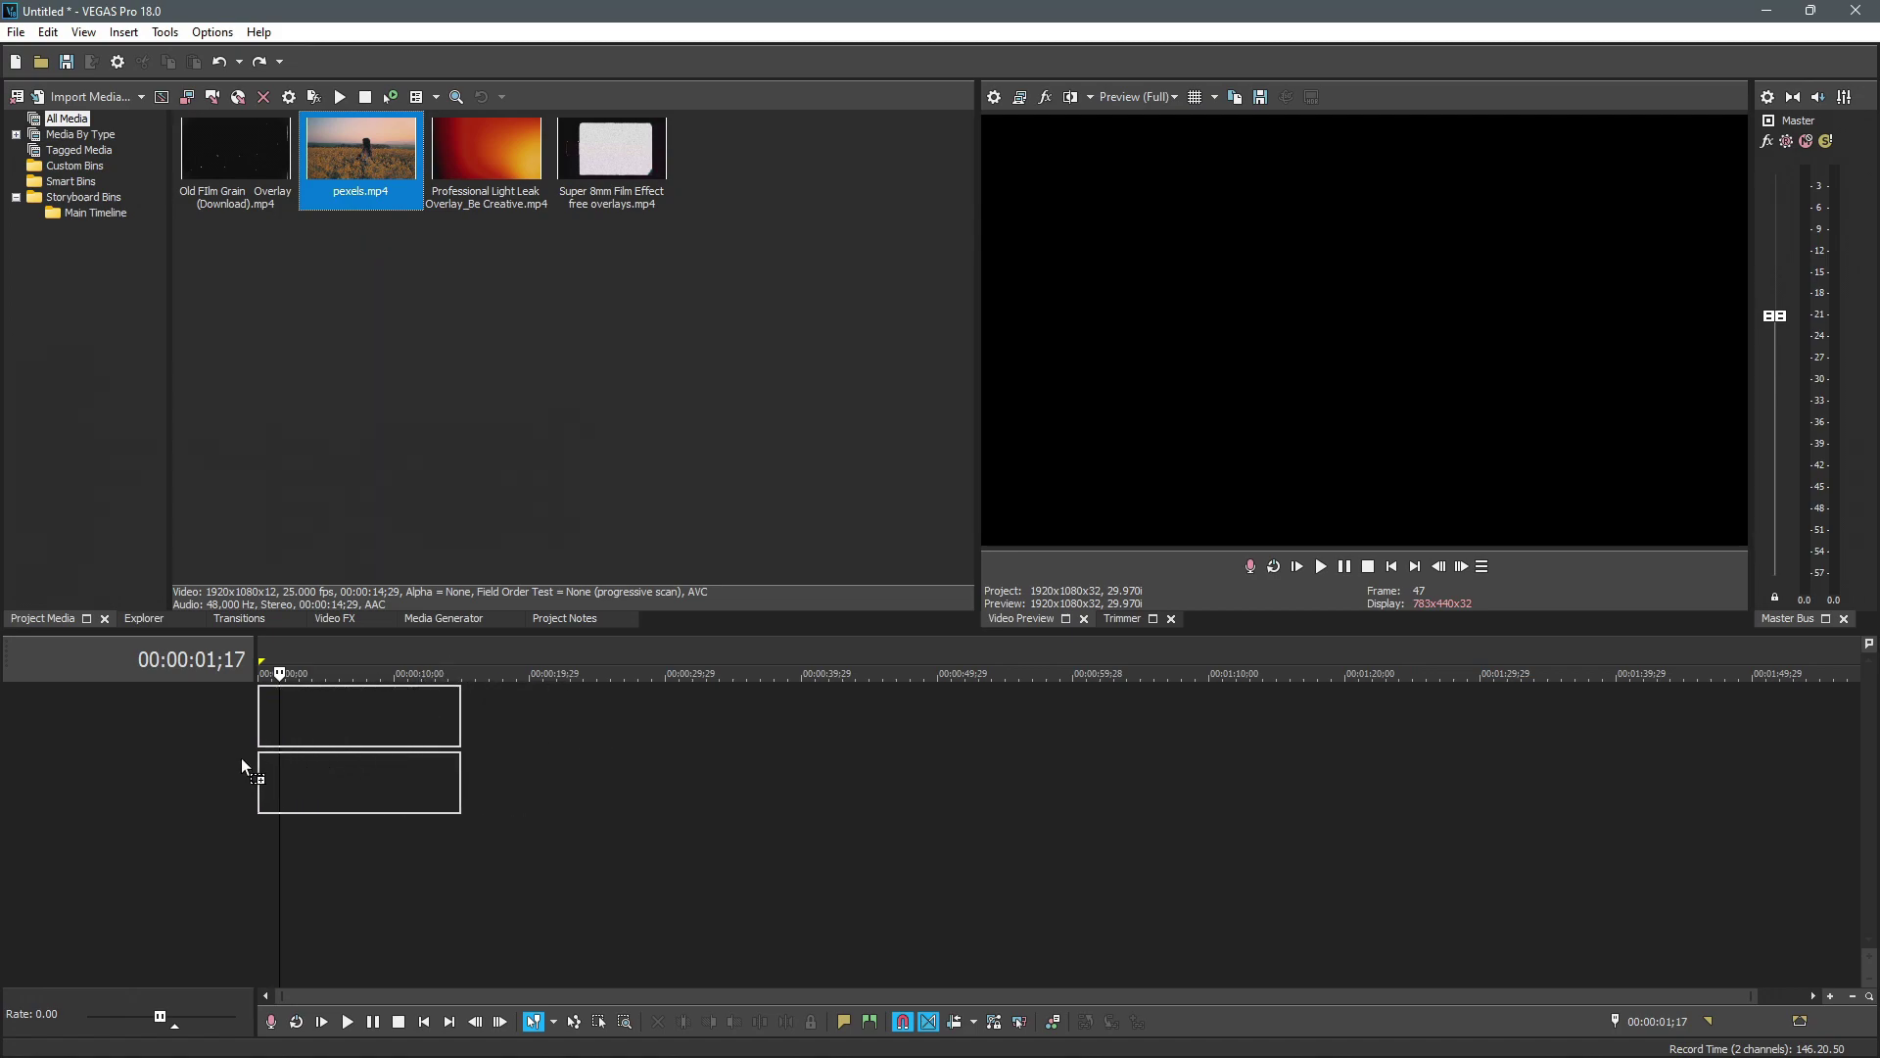
drag(243, 765, 243, 772)
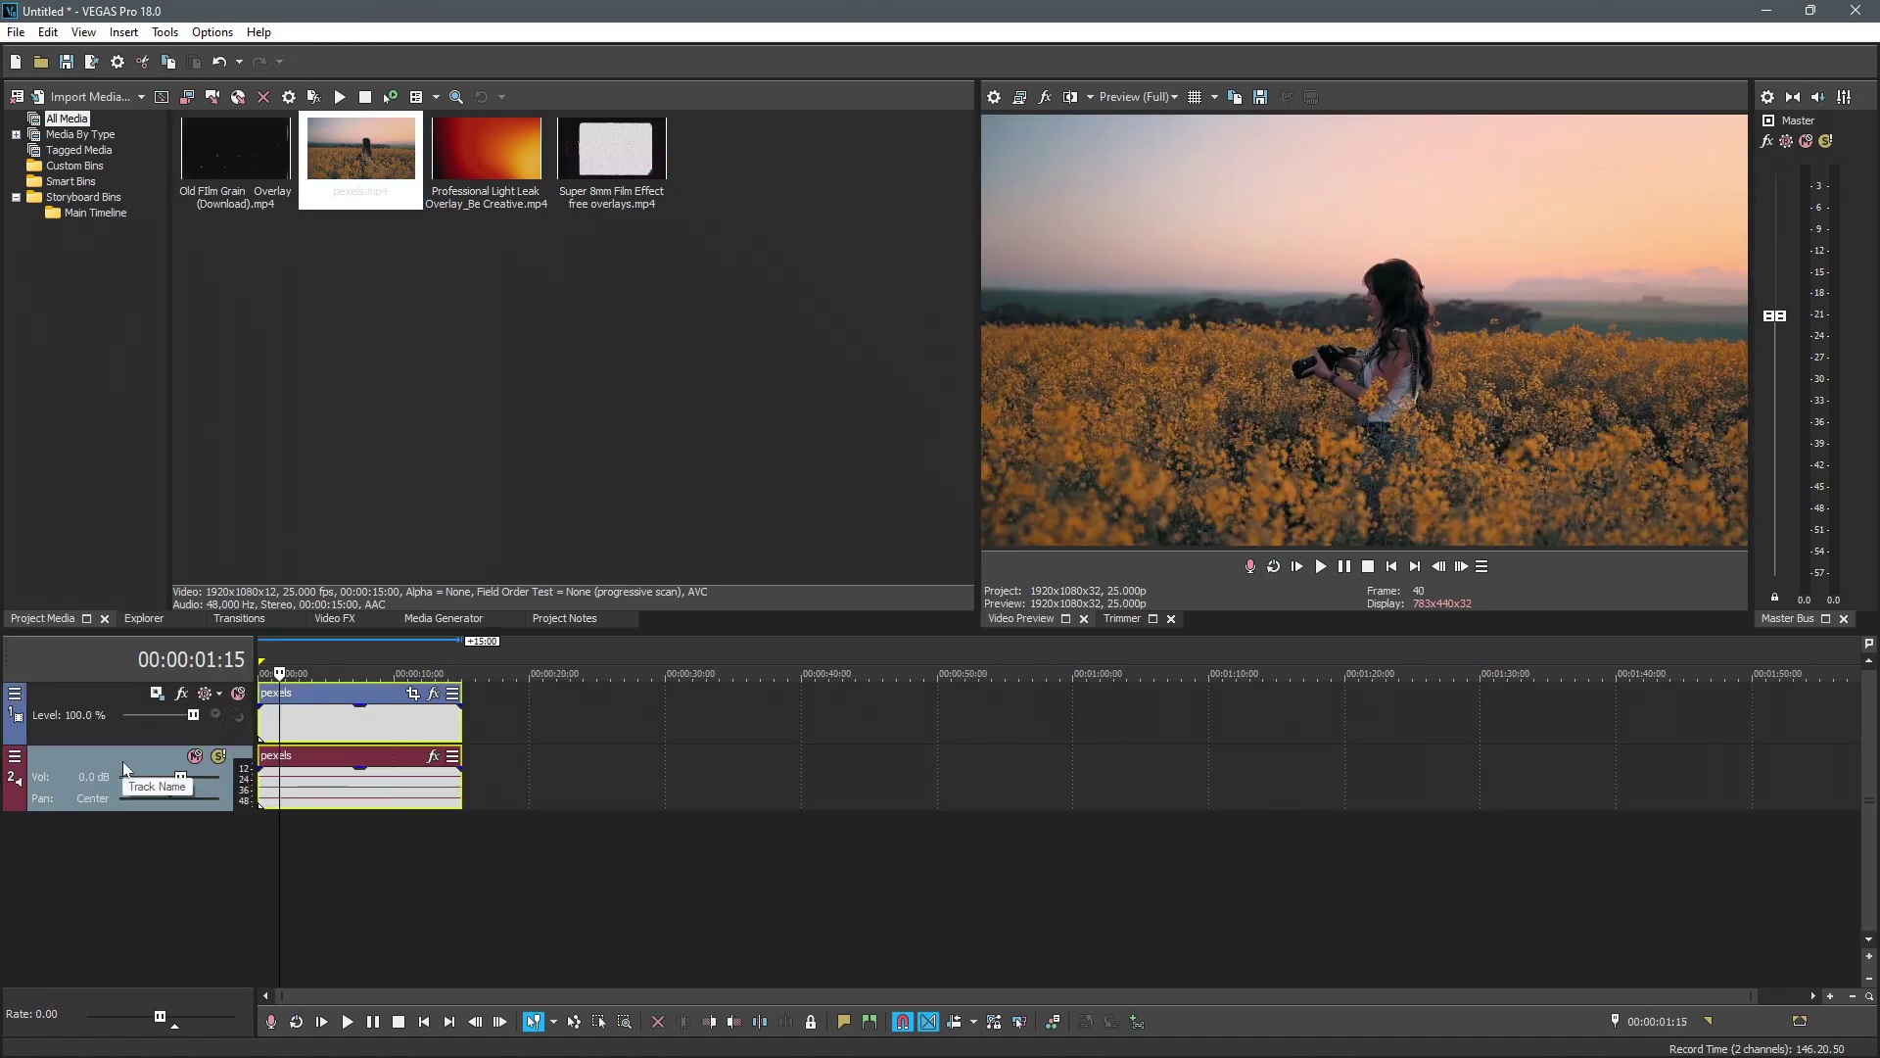
click(338, 795)
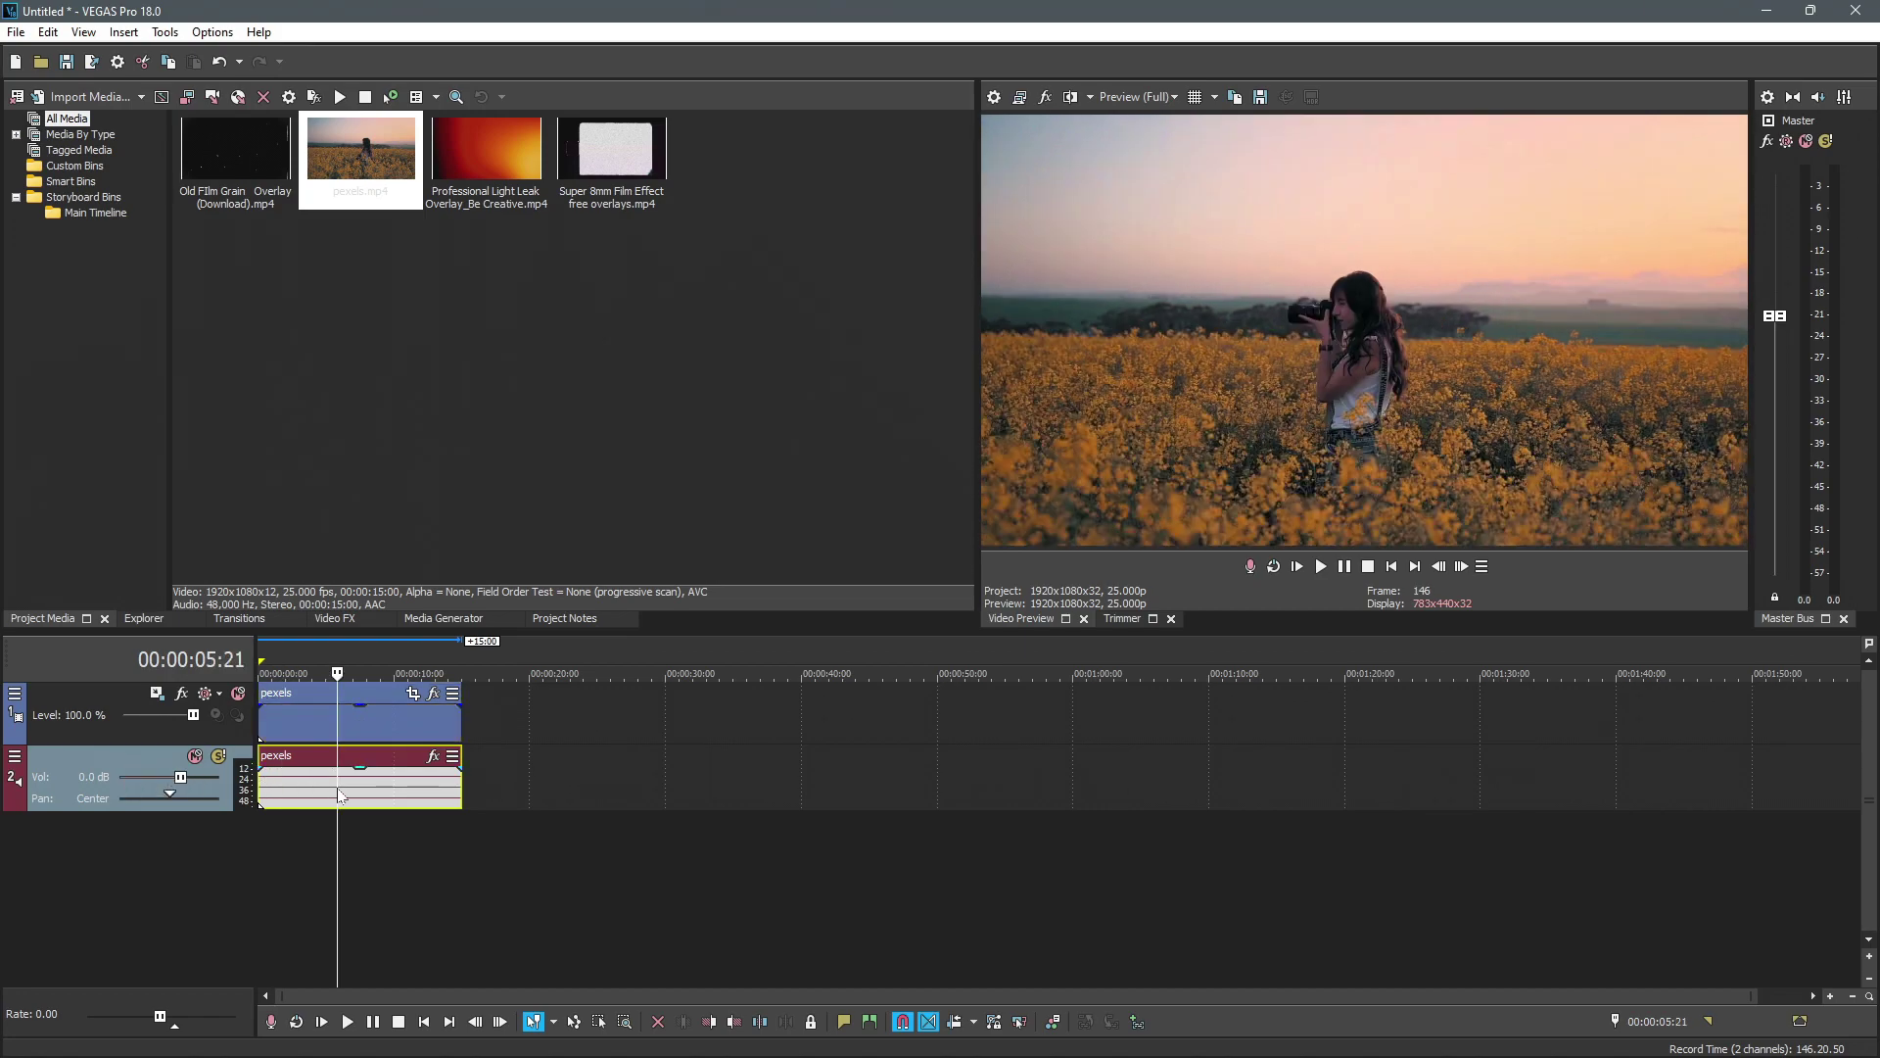
key(Delete)
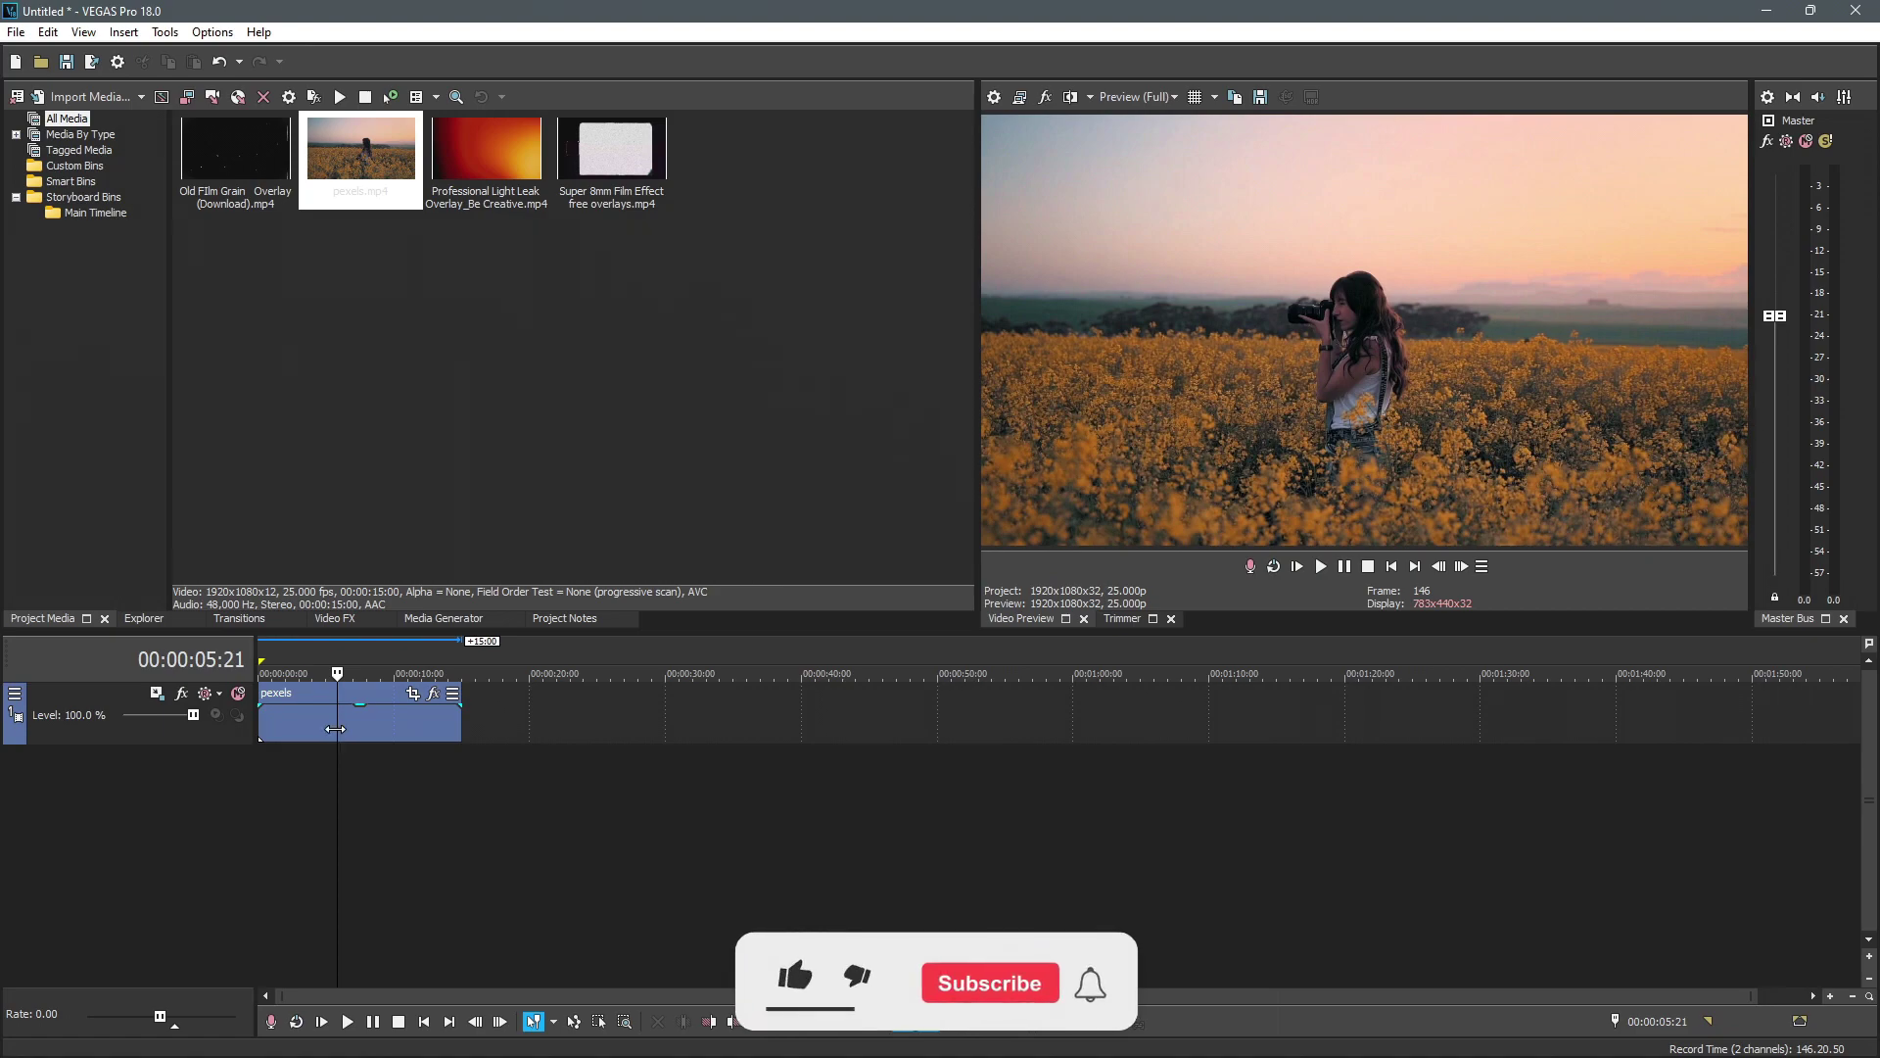
Step: Return to the project start and disable resampling on the pexels video event via Switches
key(Home)
click(290, 735)
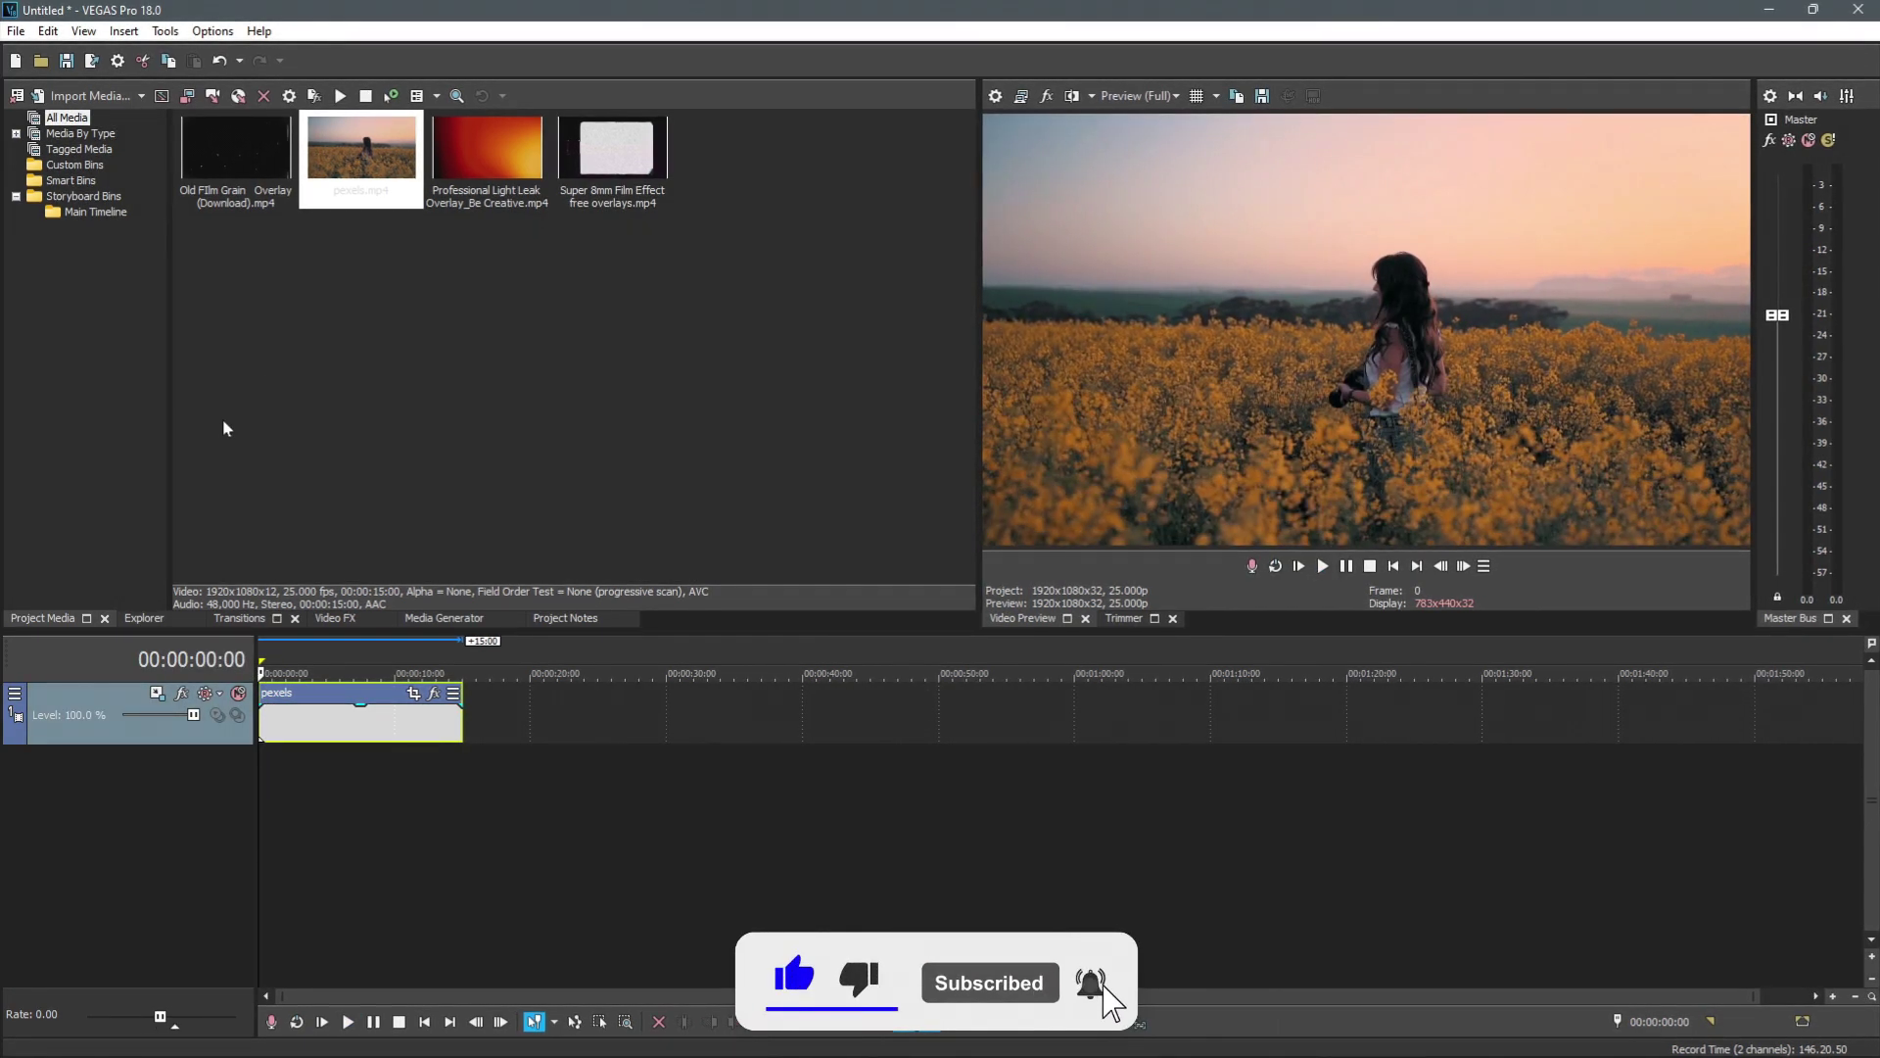
right_click(328, 741)
mouse_move(372, 882)
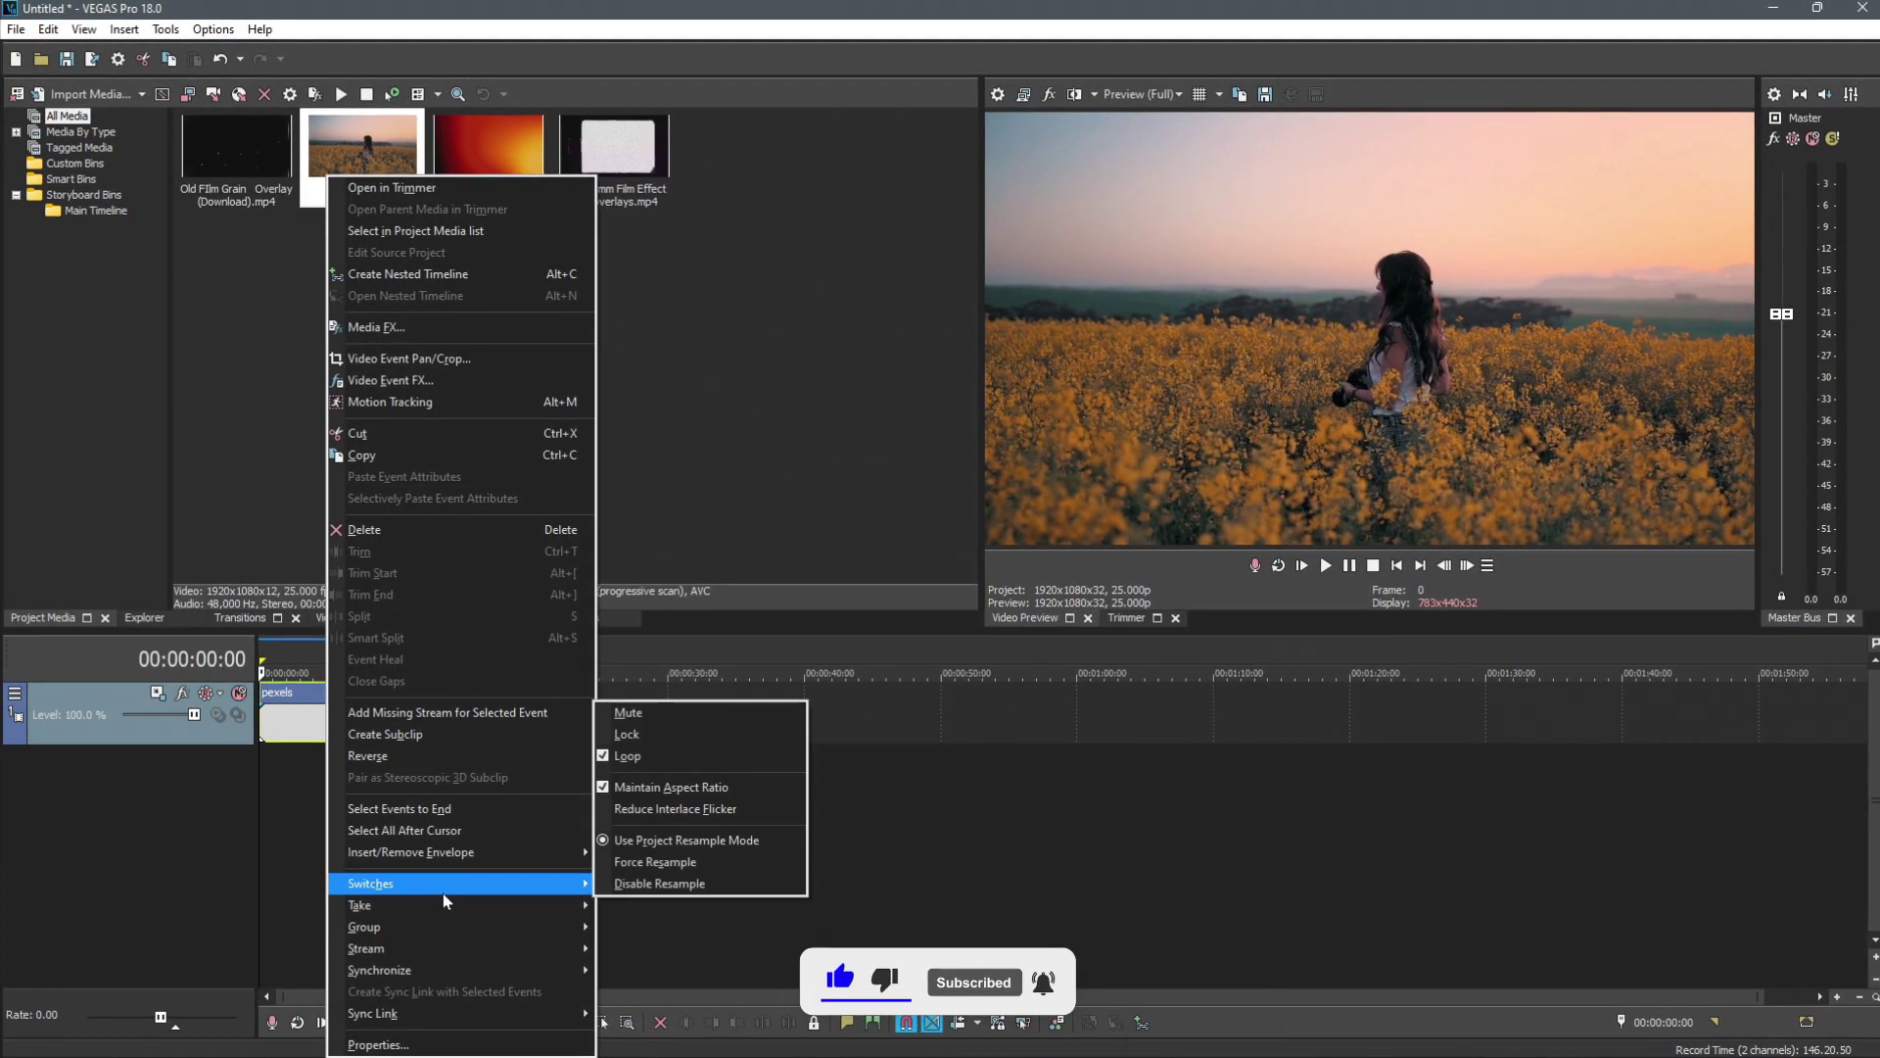
click(671, 884)
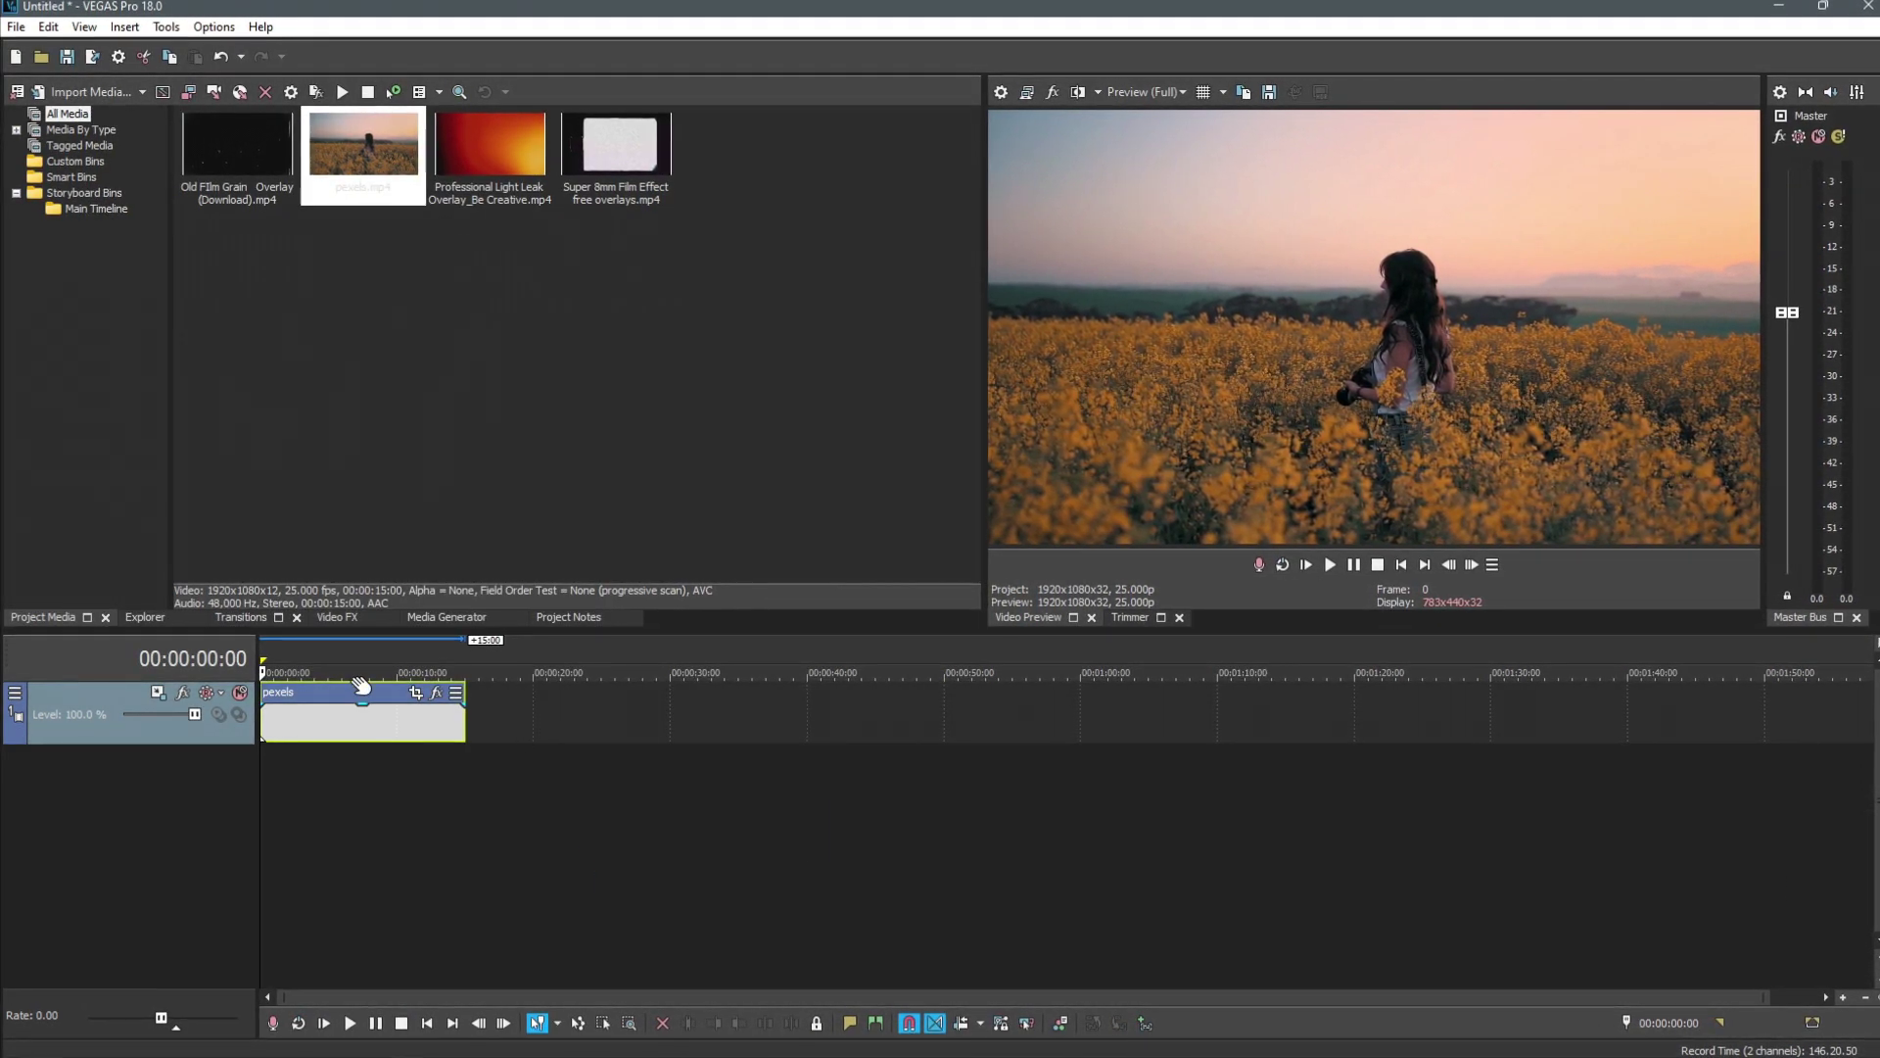
Step: Insert a video track above the footage and add the Super 8mm film-frame clip, trimmed to footage length
right_click(189, 743)
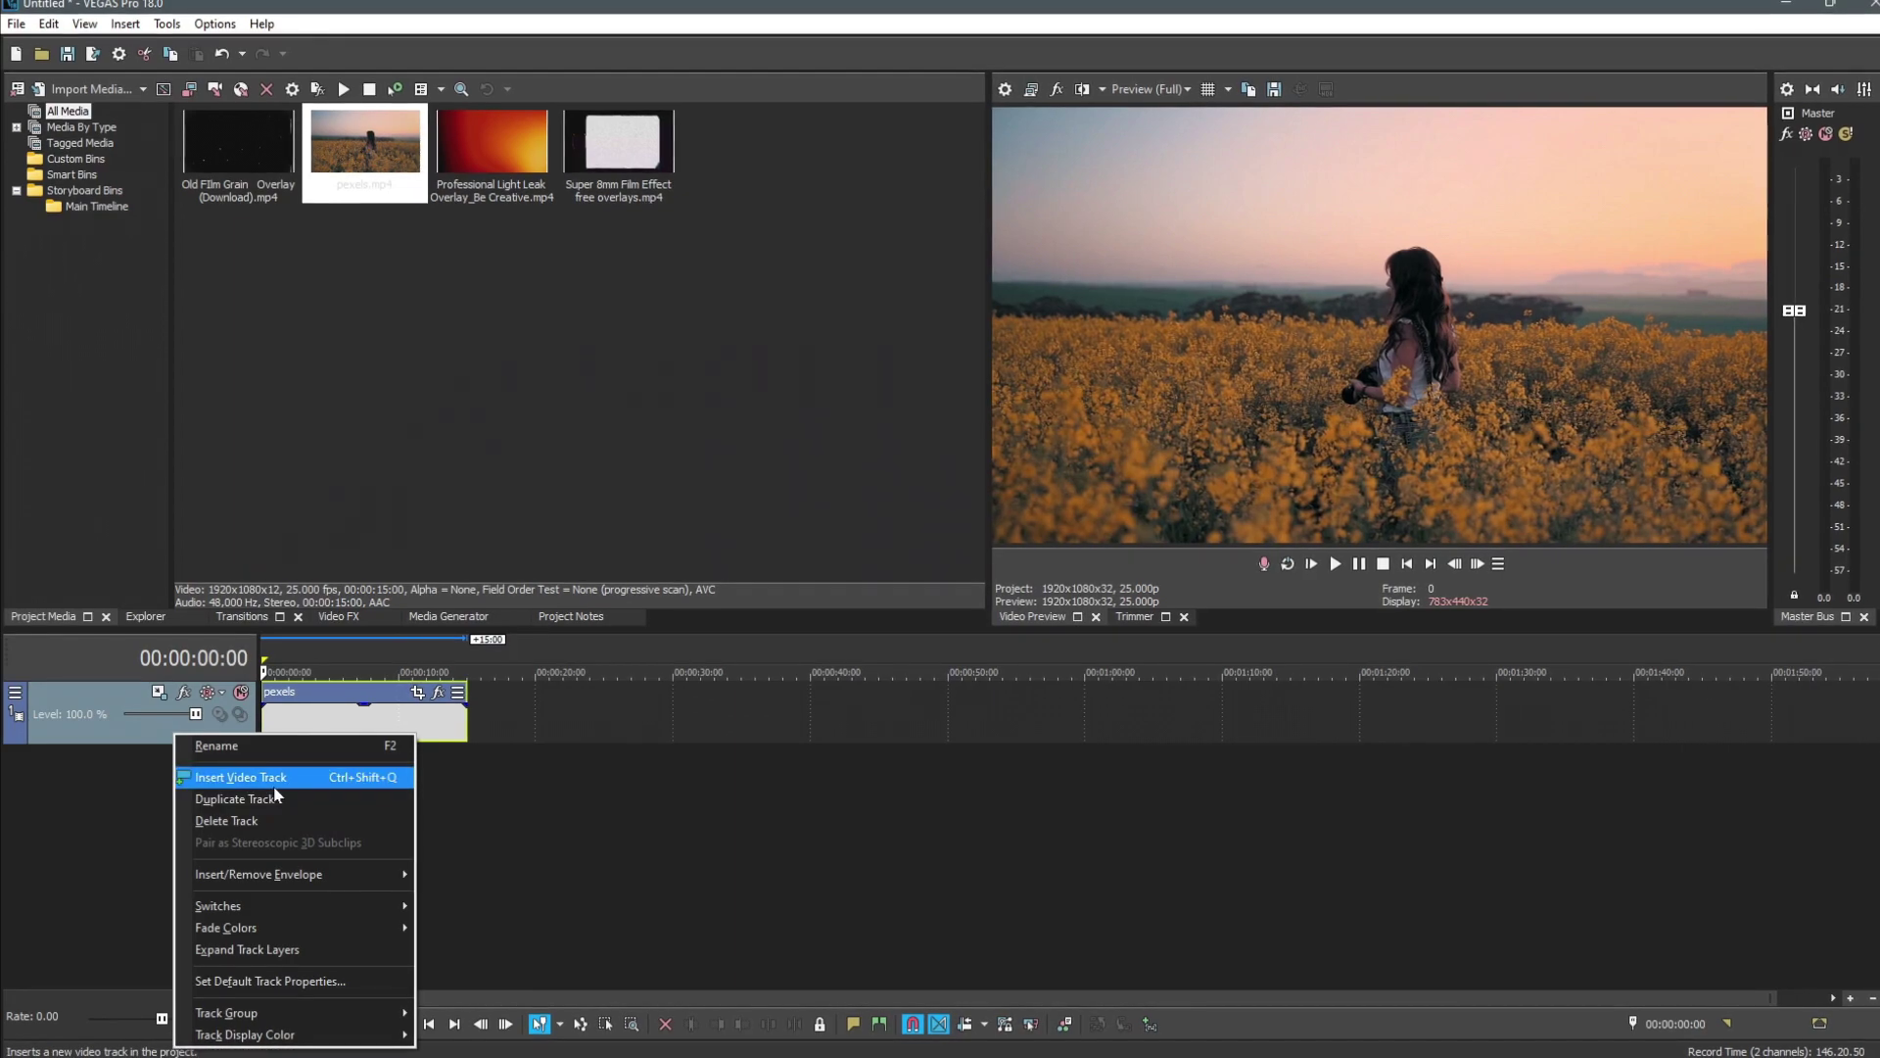
click(250, 773)
mouse_move(622, 140)
mouse_down()
mouse_move(572, 754)
mouse_move(472, 754)
mouse_up()
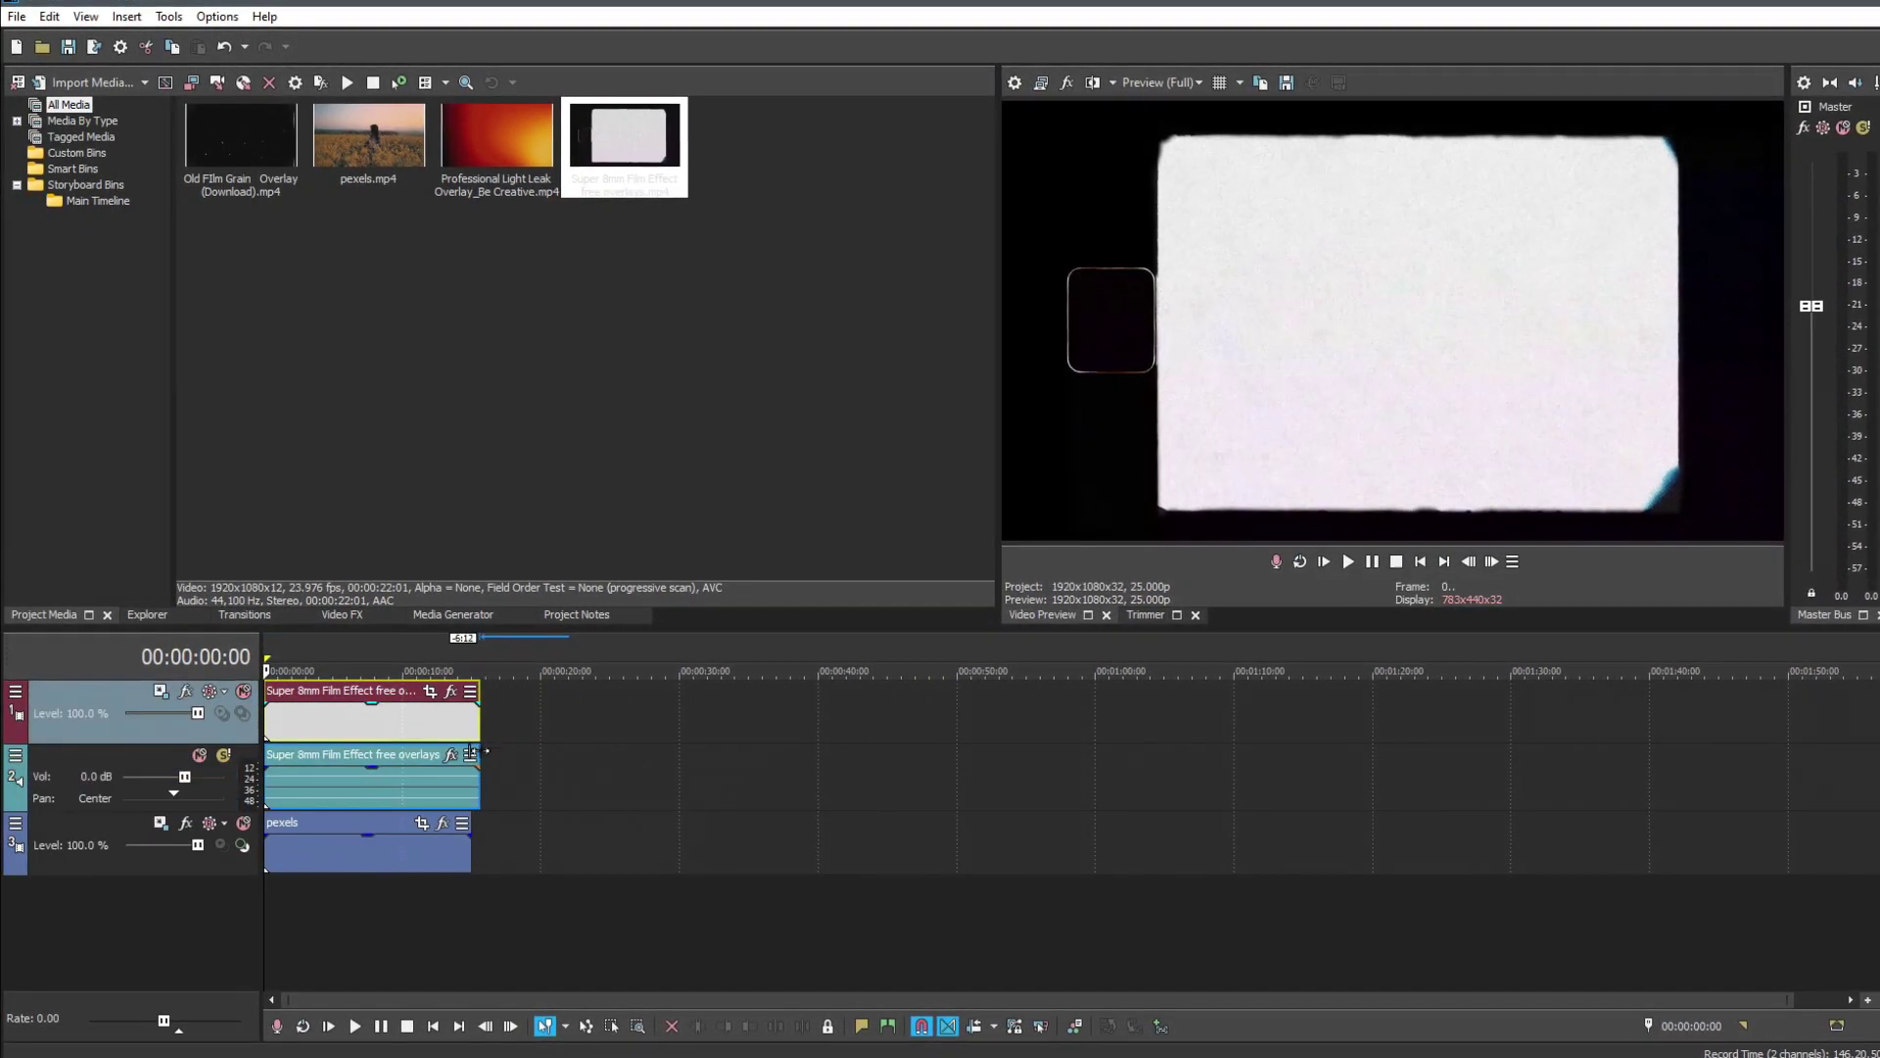
click(388, 738)
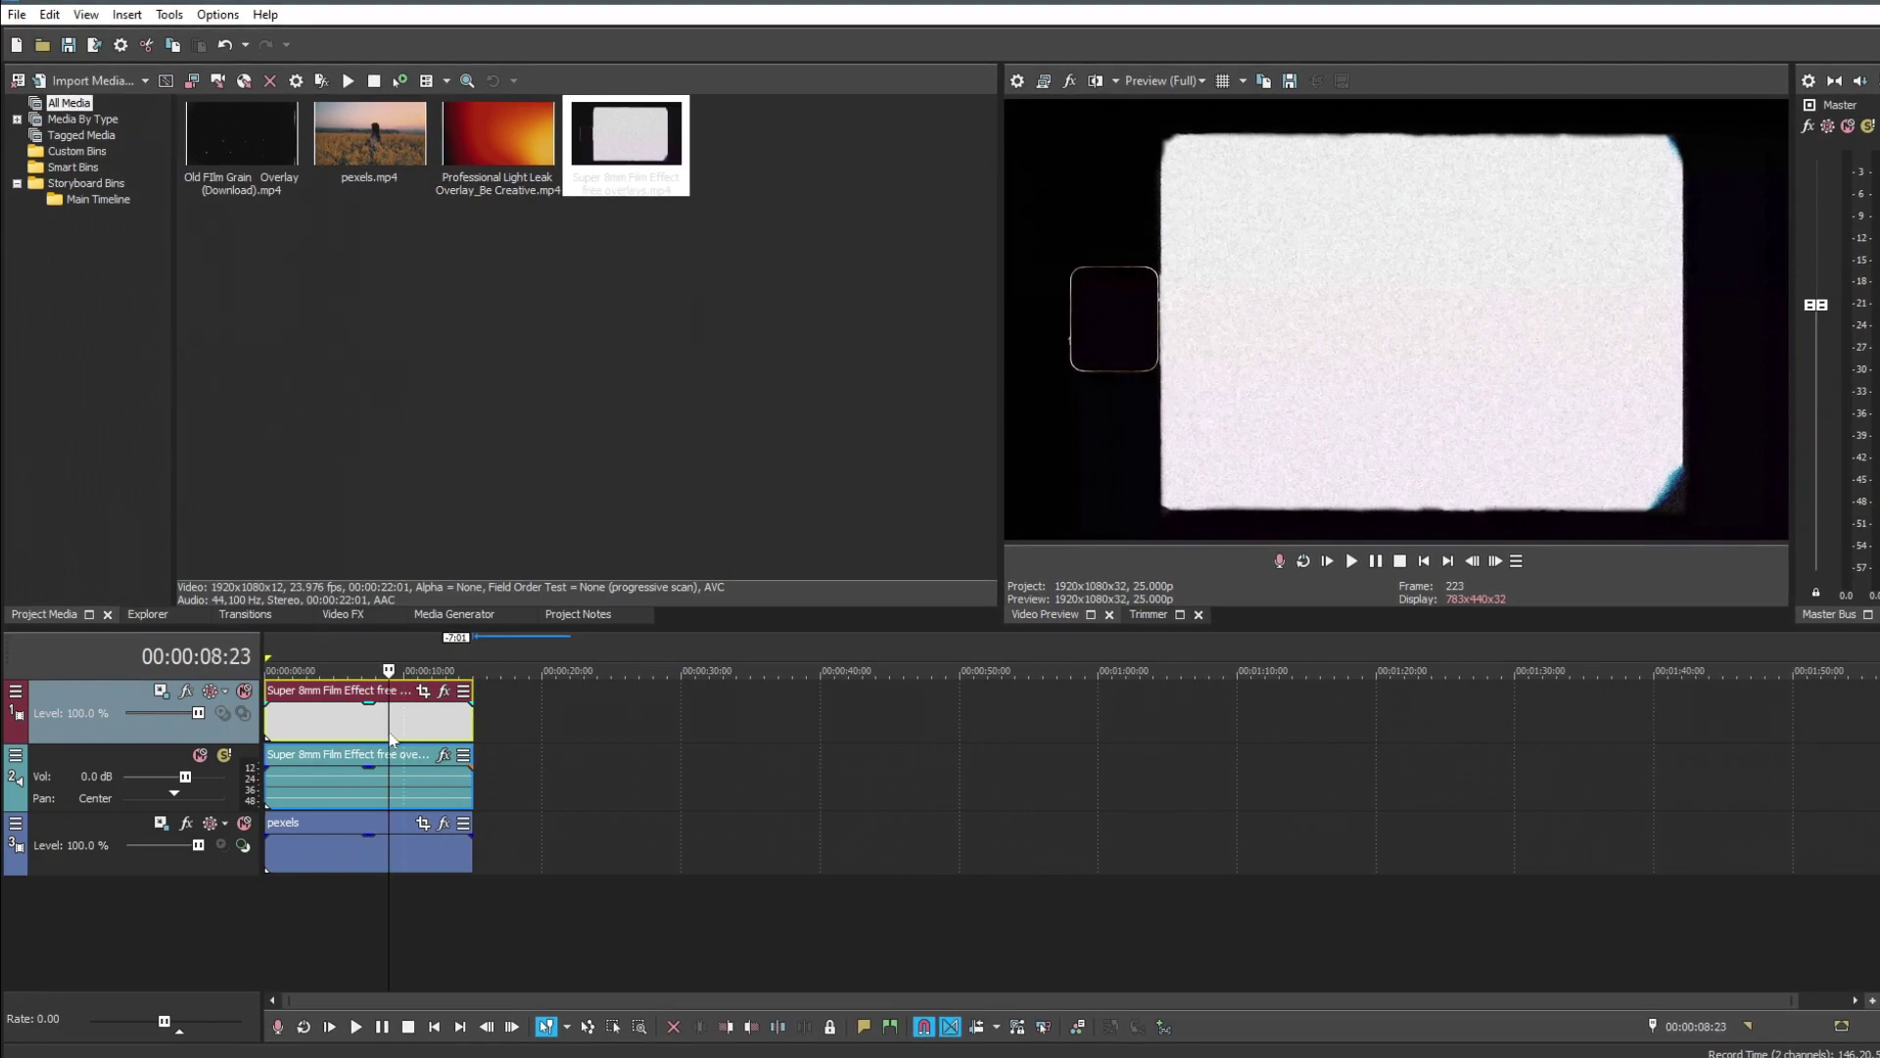
Step: Delete the film-frame clip's audio track, leaving the overlay video only
click(119, 764)
key(Delete)
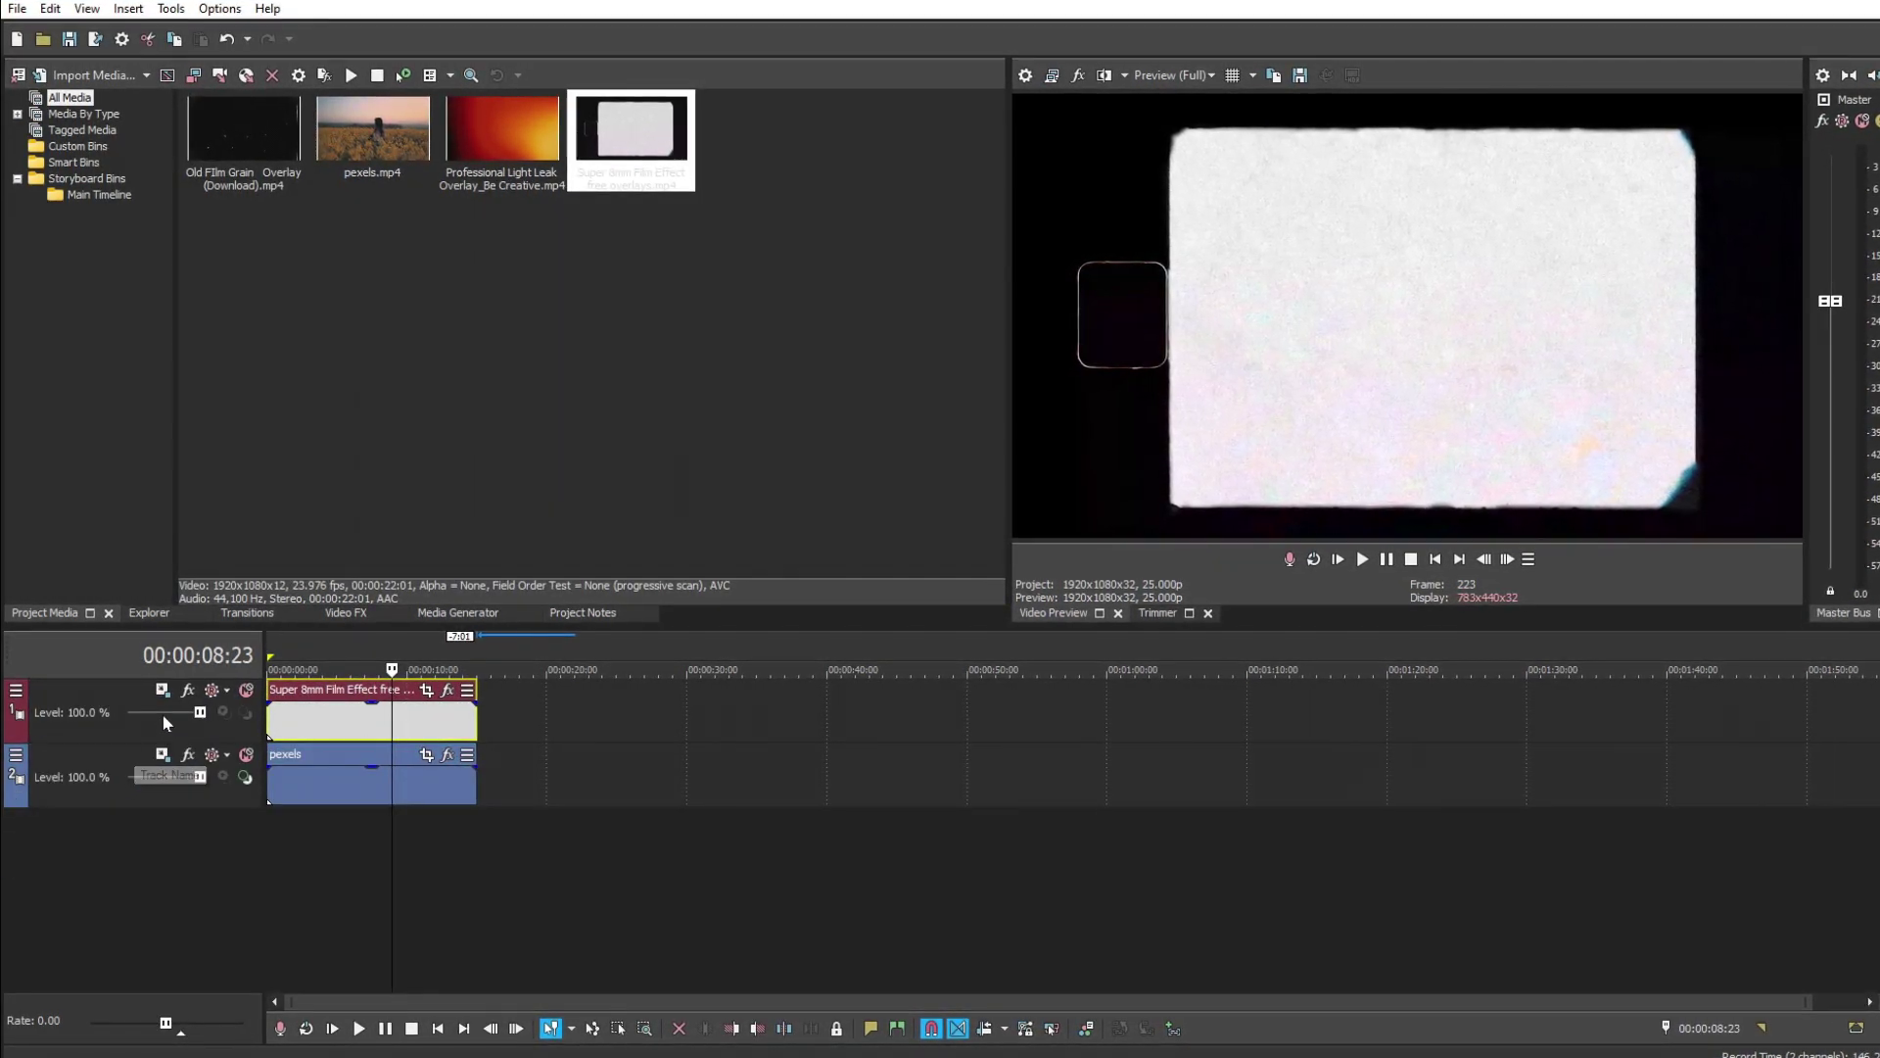
scroll(324, 728, up, 3)
scroll(353, 740, up, 2)
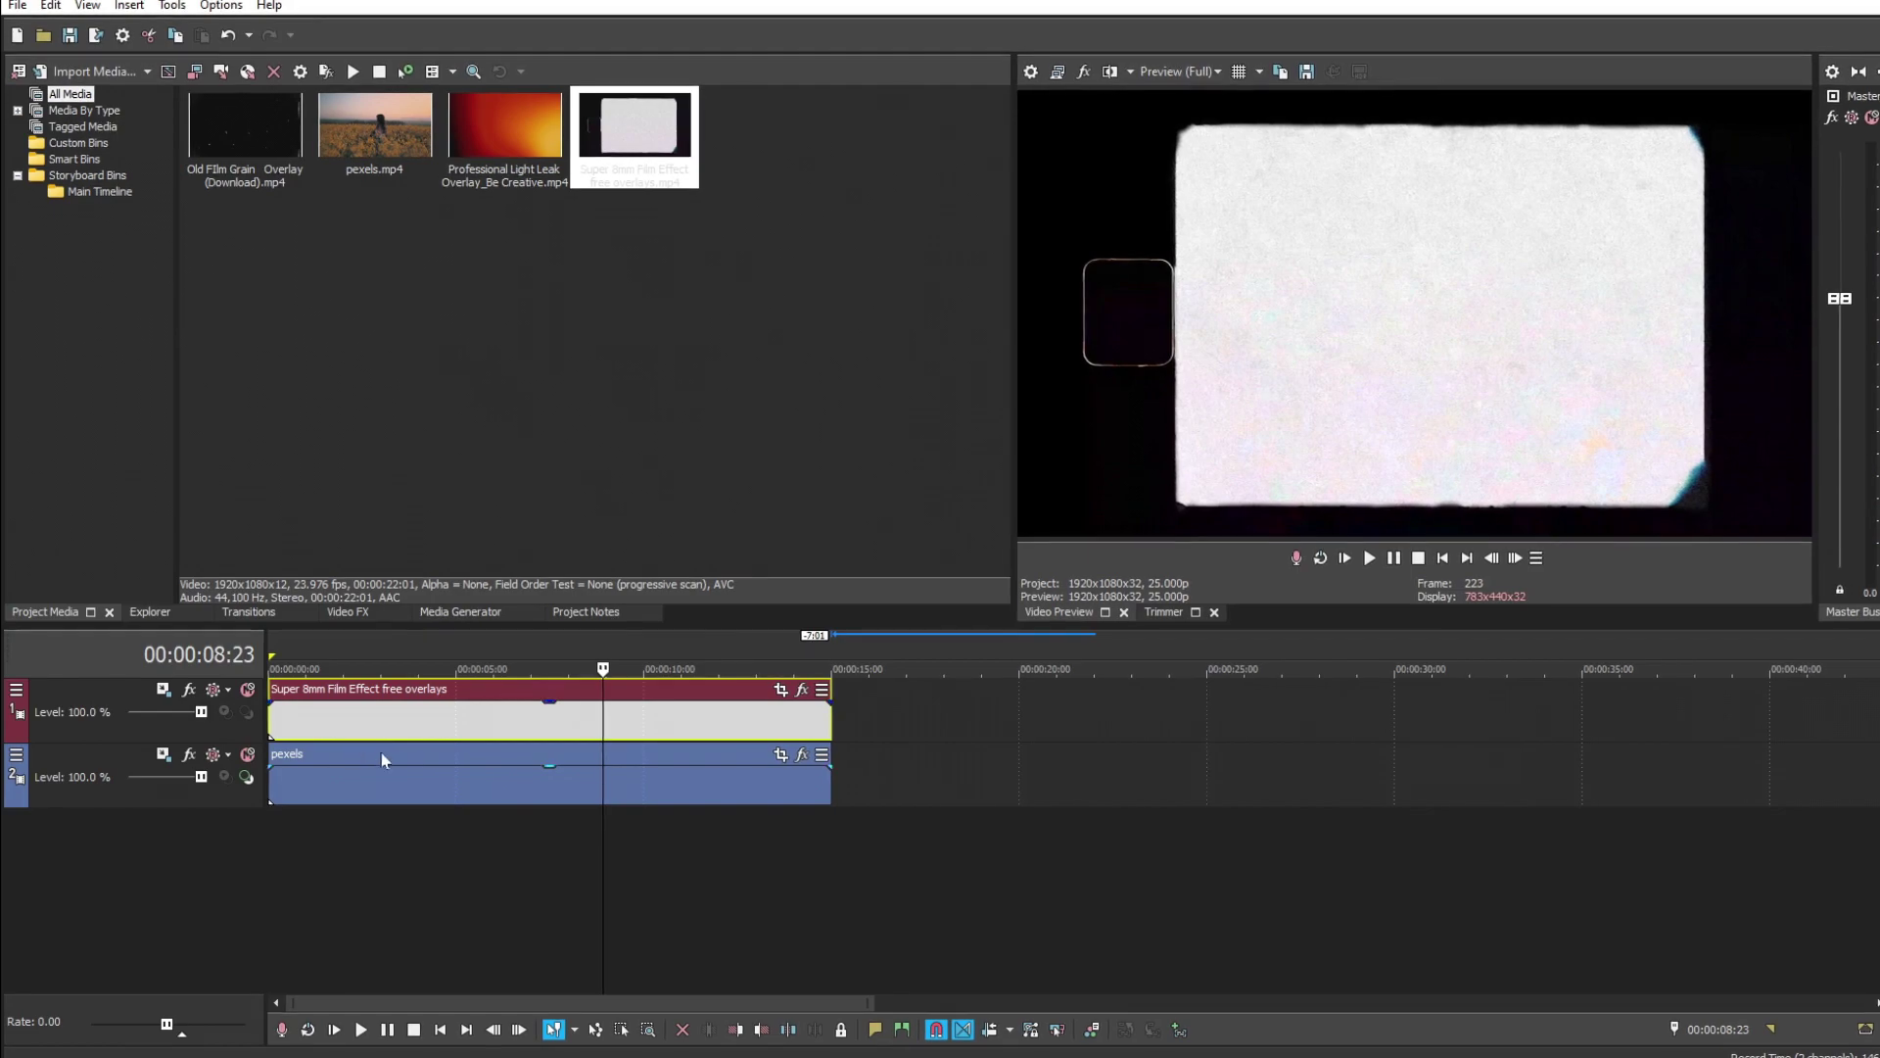
click(15, 693)
mouse_move(88, 758)
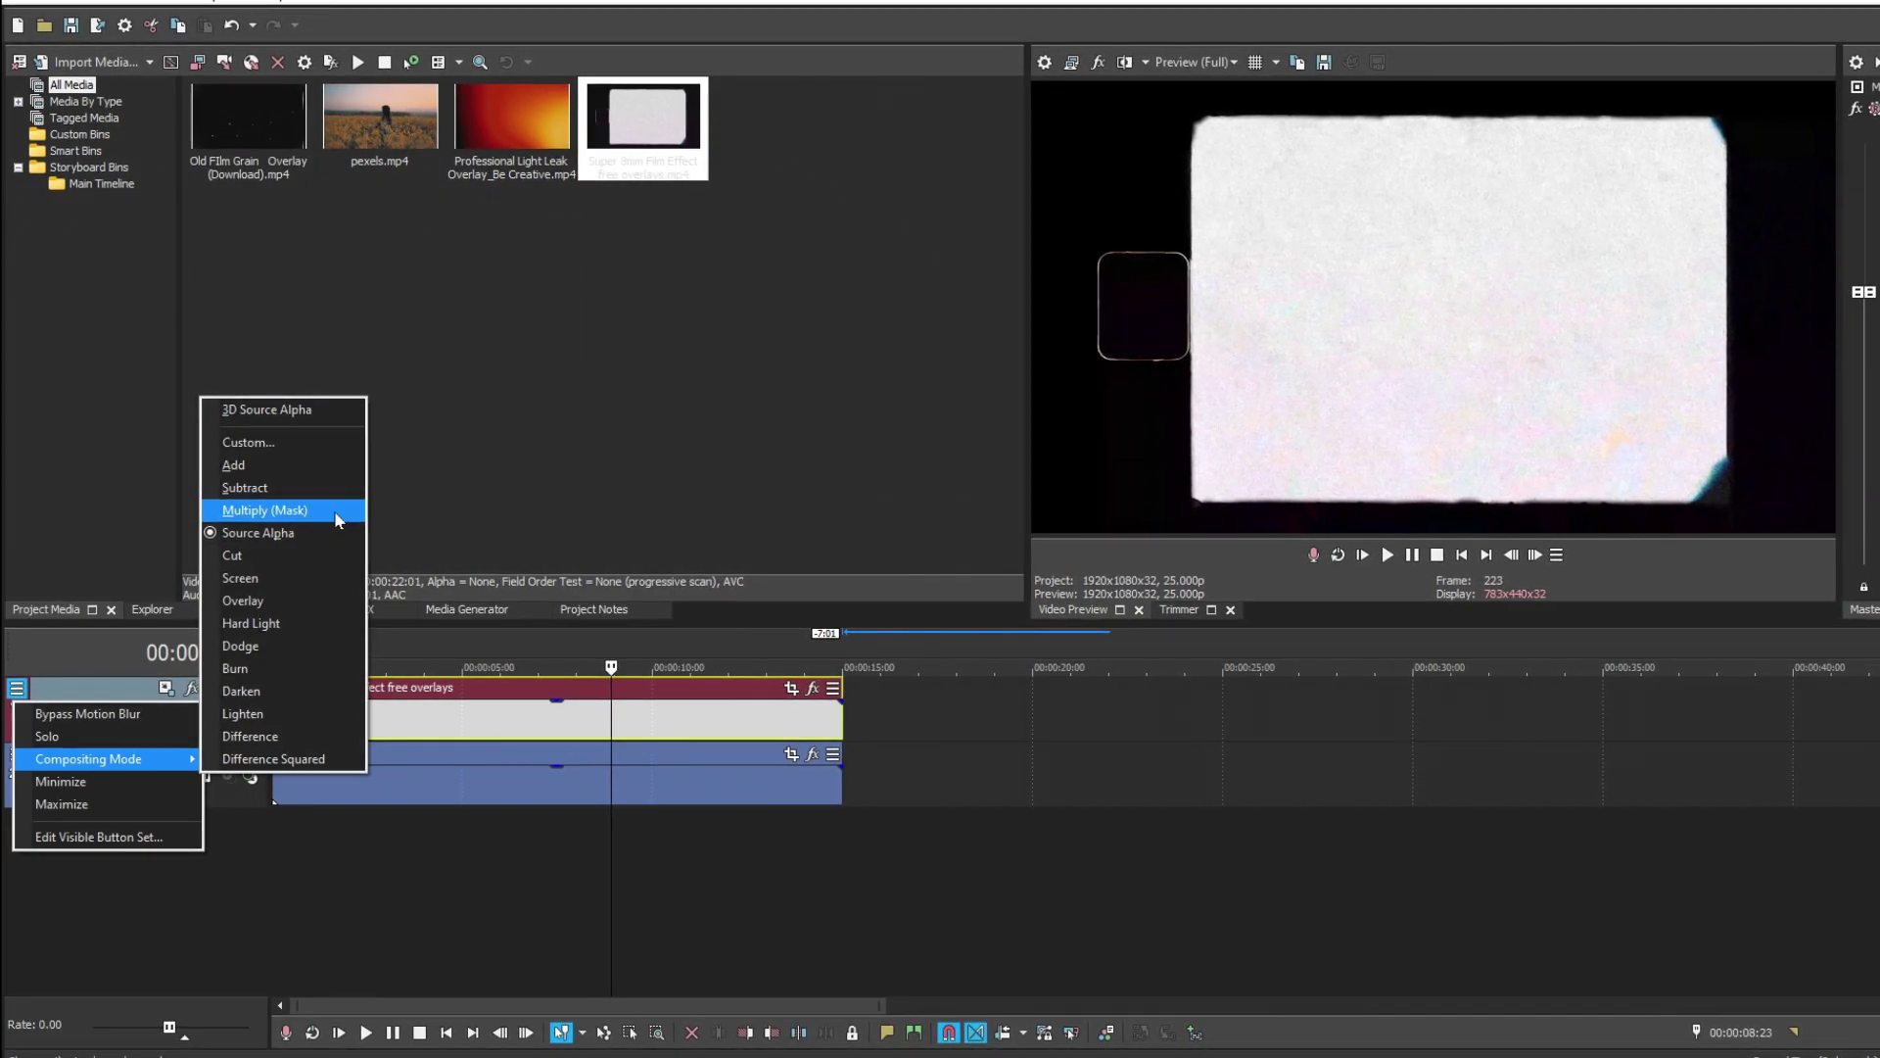
Step: Set the film-frame track to Multiply (Mask) compositing and play back the framed footage
click(266, 511)
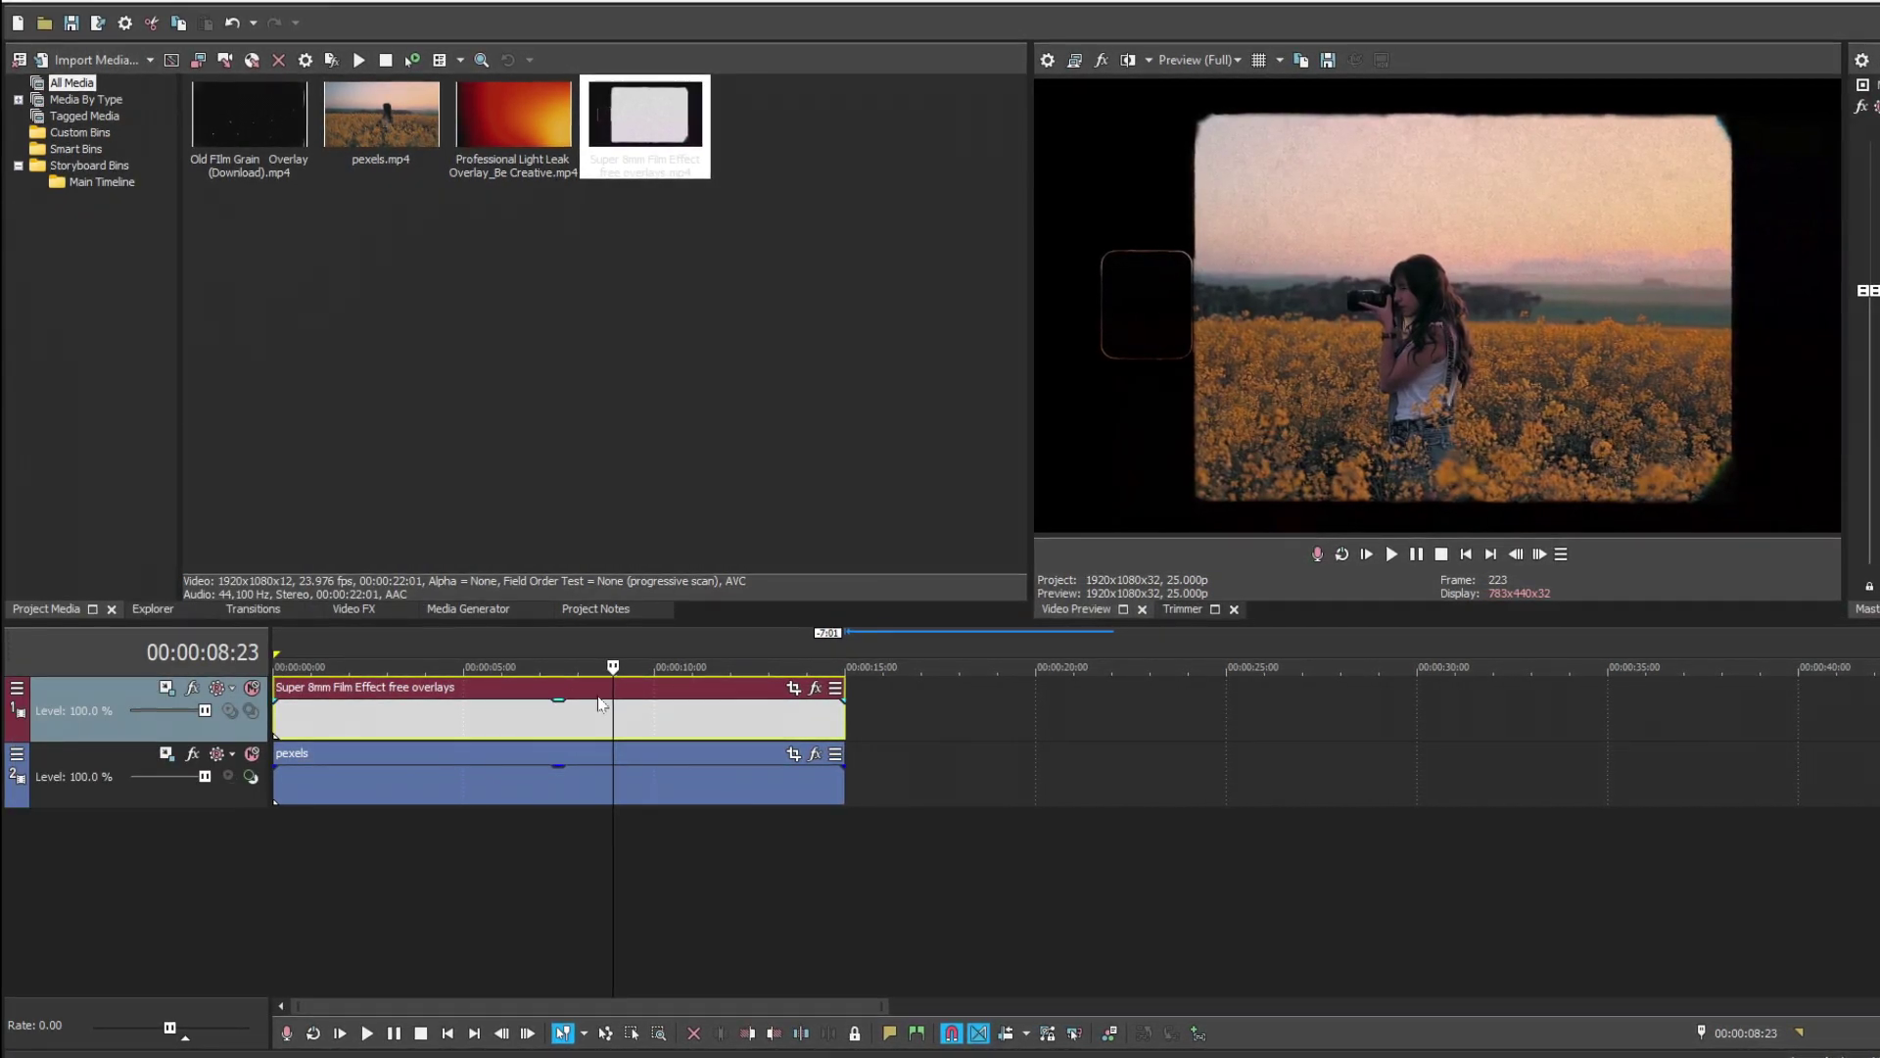
click(1373, 553)
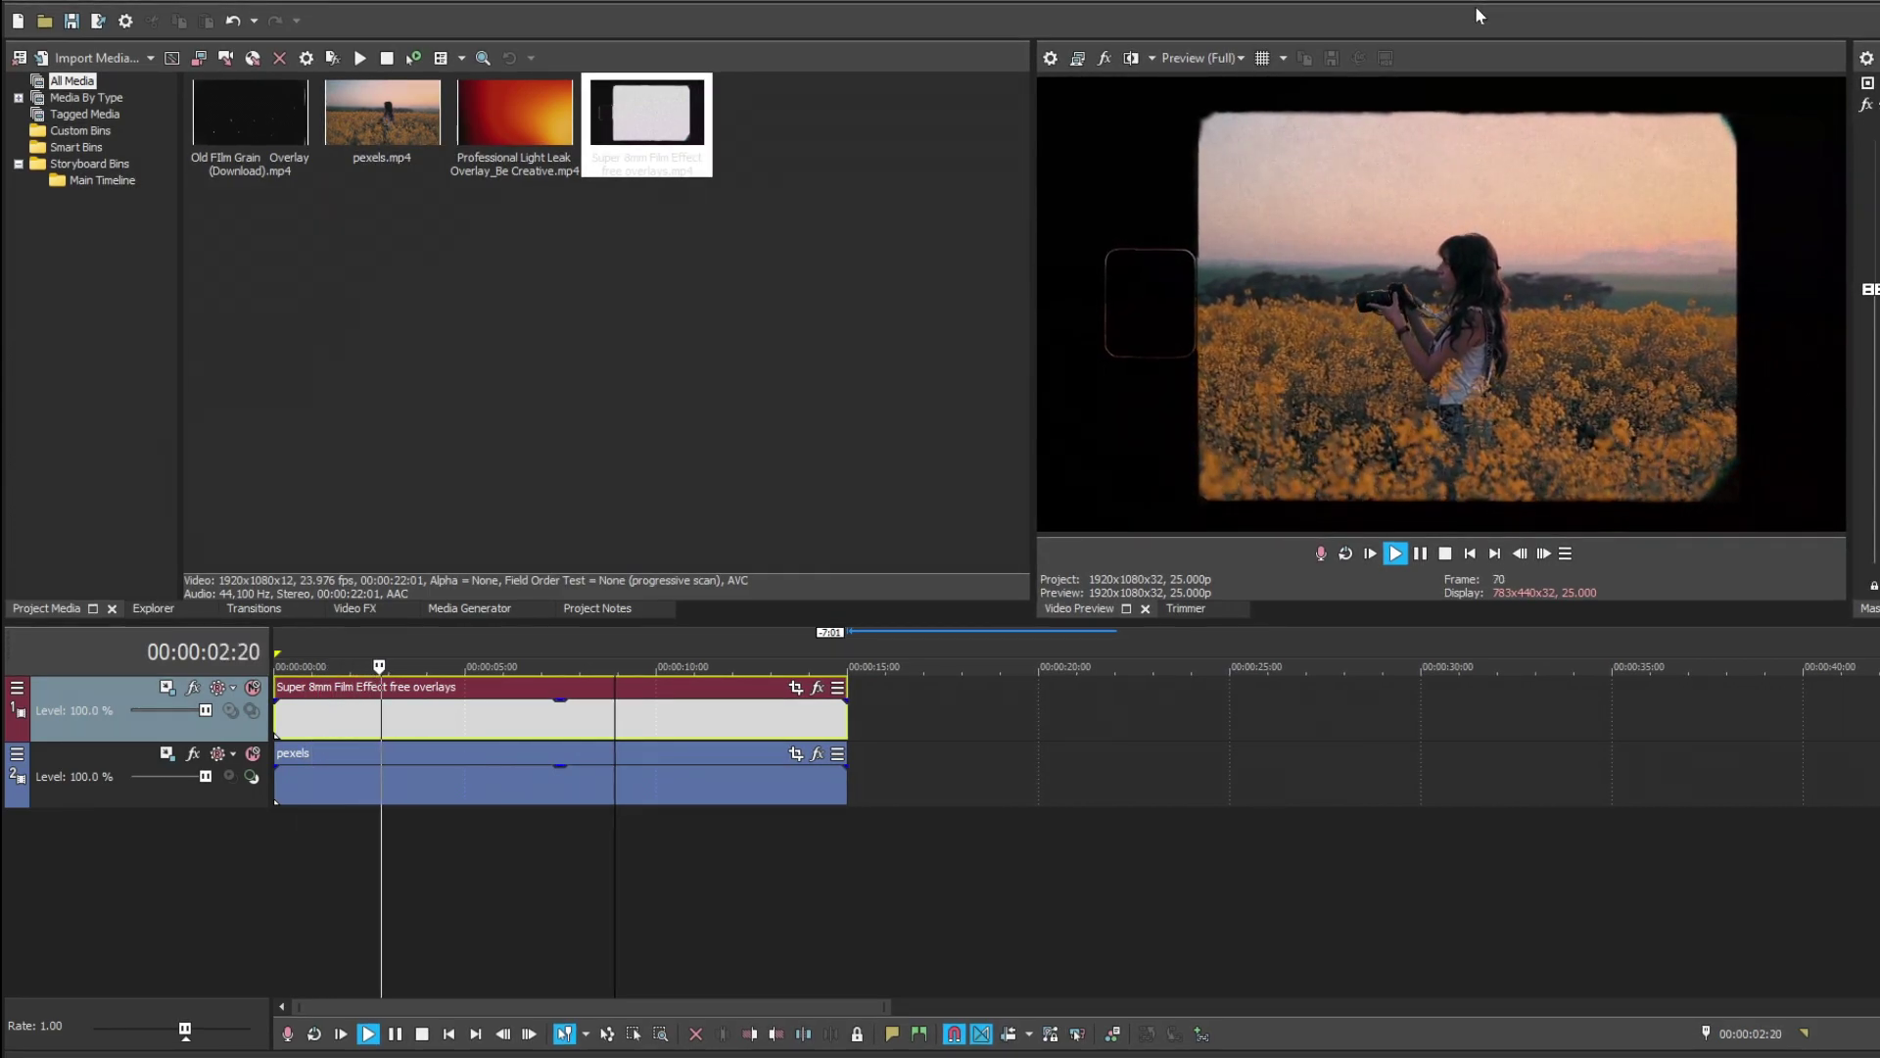
click(1421, 553)
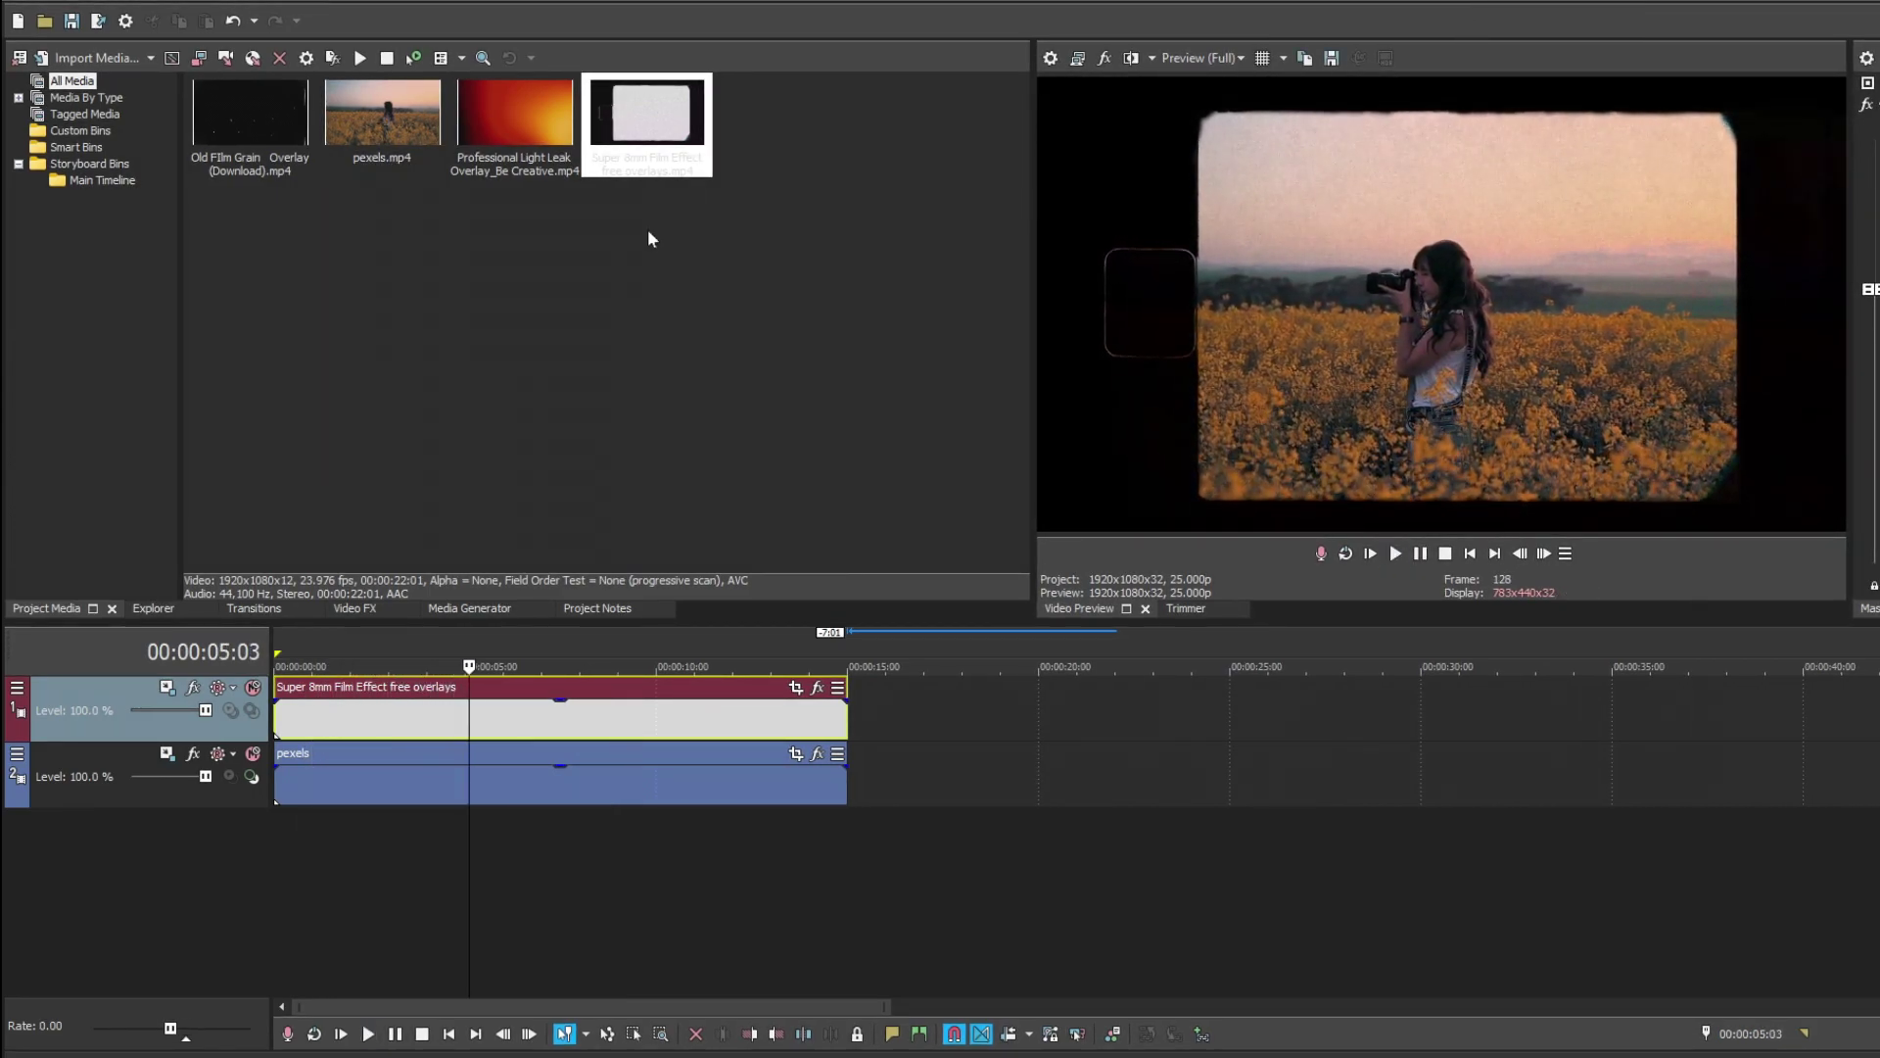
right_click(104, 692)
Step: Insert a top video track, add the Old Film Grain clip and delete its audio track
click(191, 741)
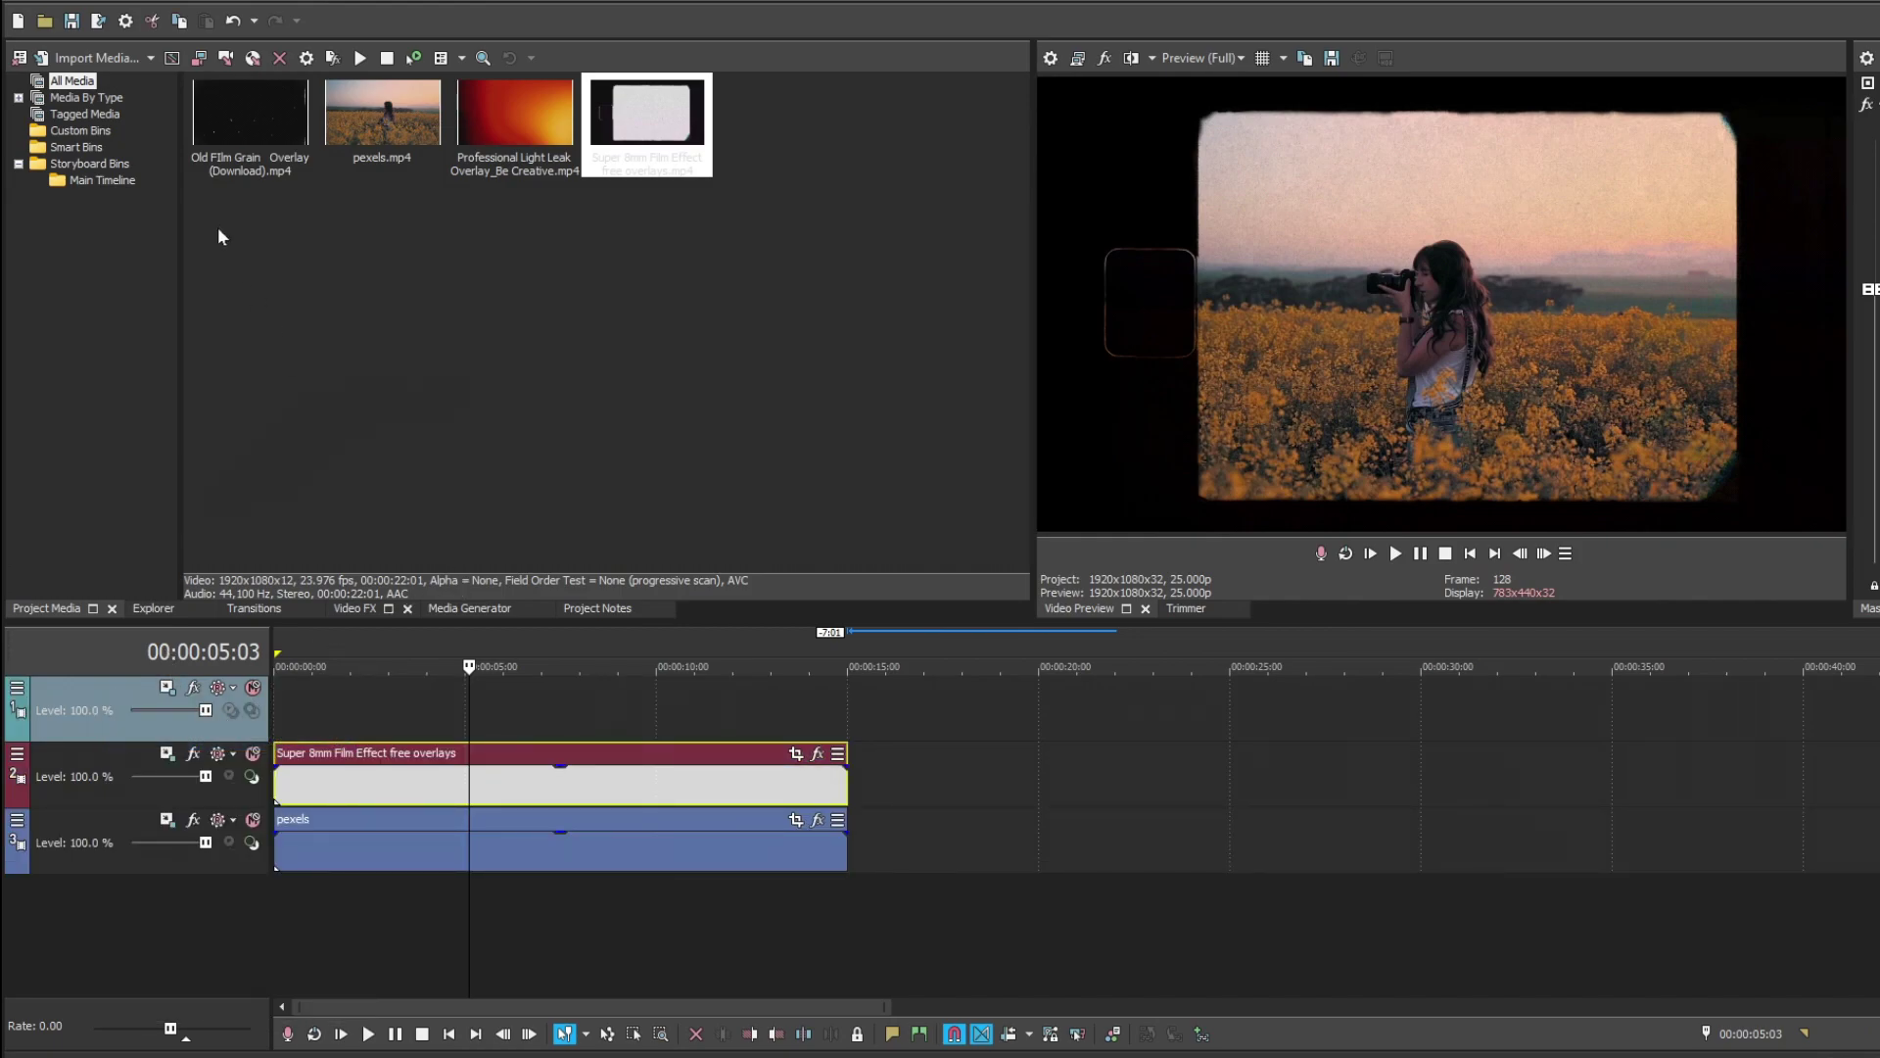
mouse_move(232, 157)
mouse_down()
mouse_move(275, 739)
mouse_move(276, 723)
mouse_up()
click(409, 715)
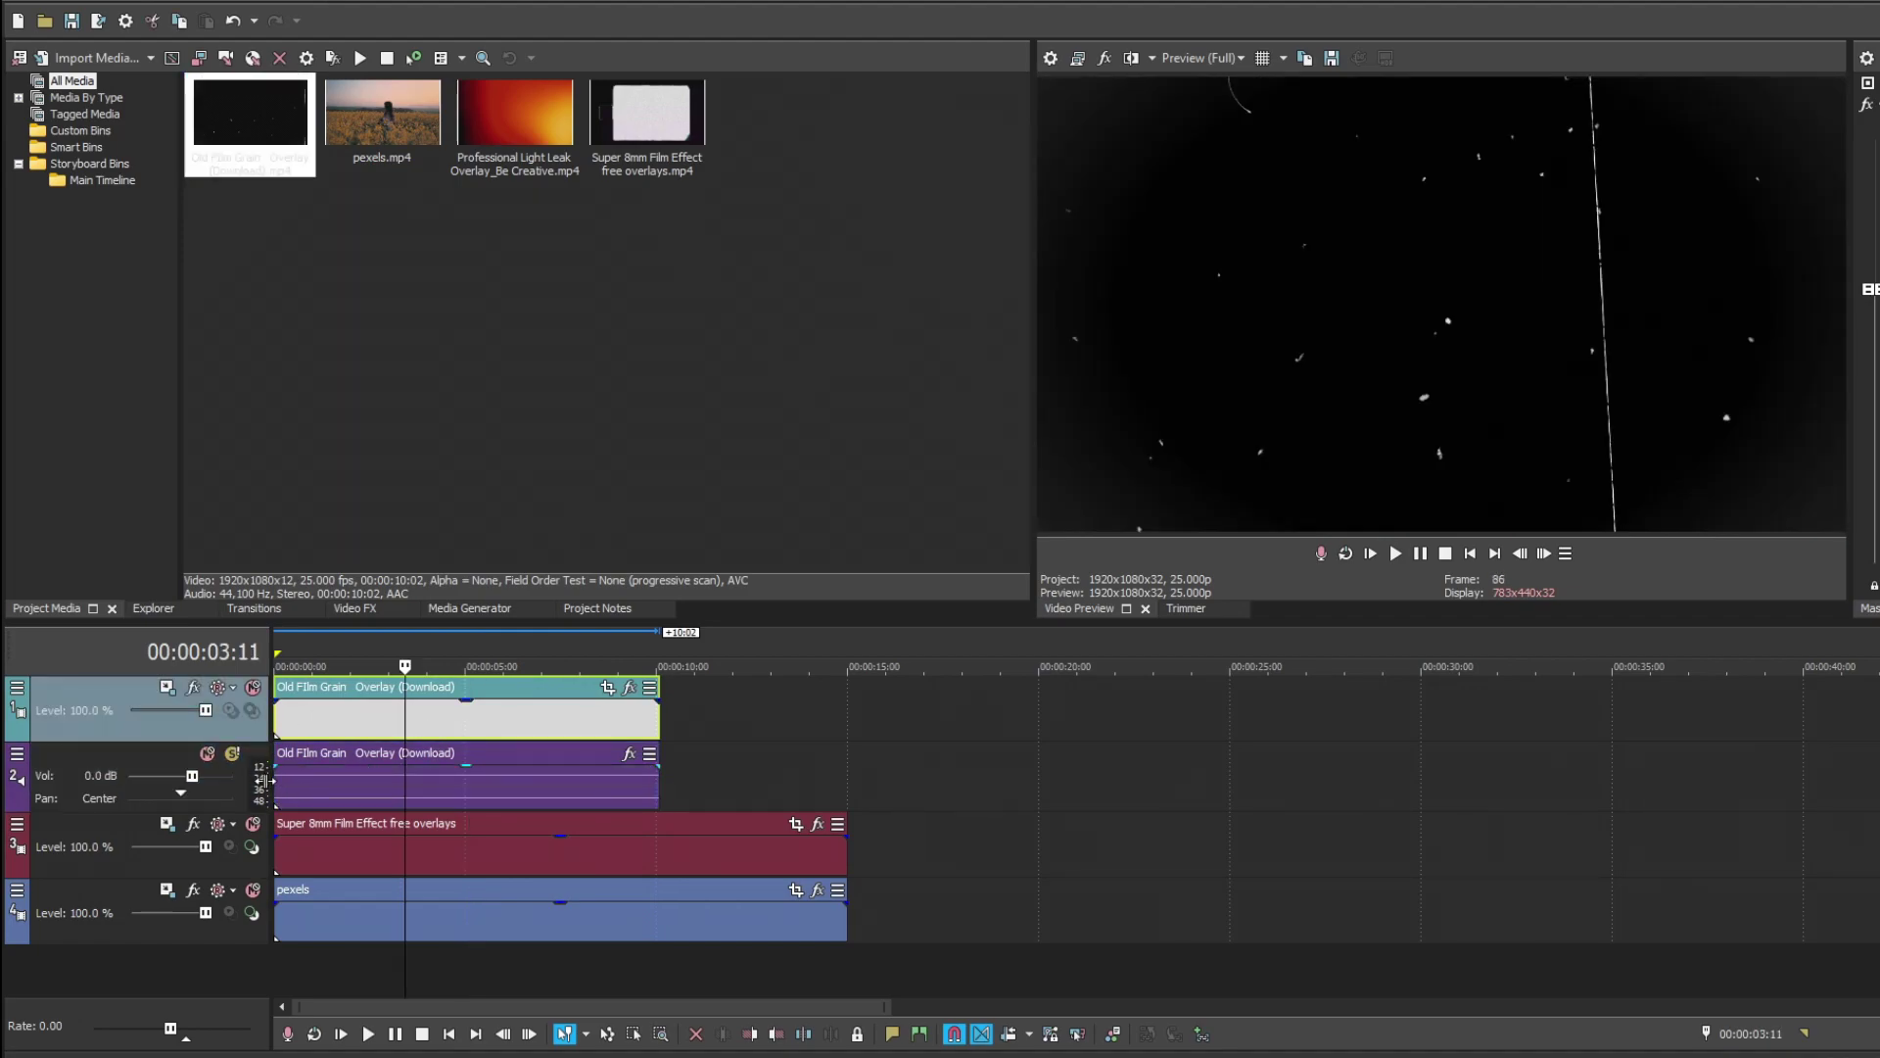
click(176, 760)
key(Delete)
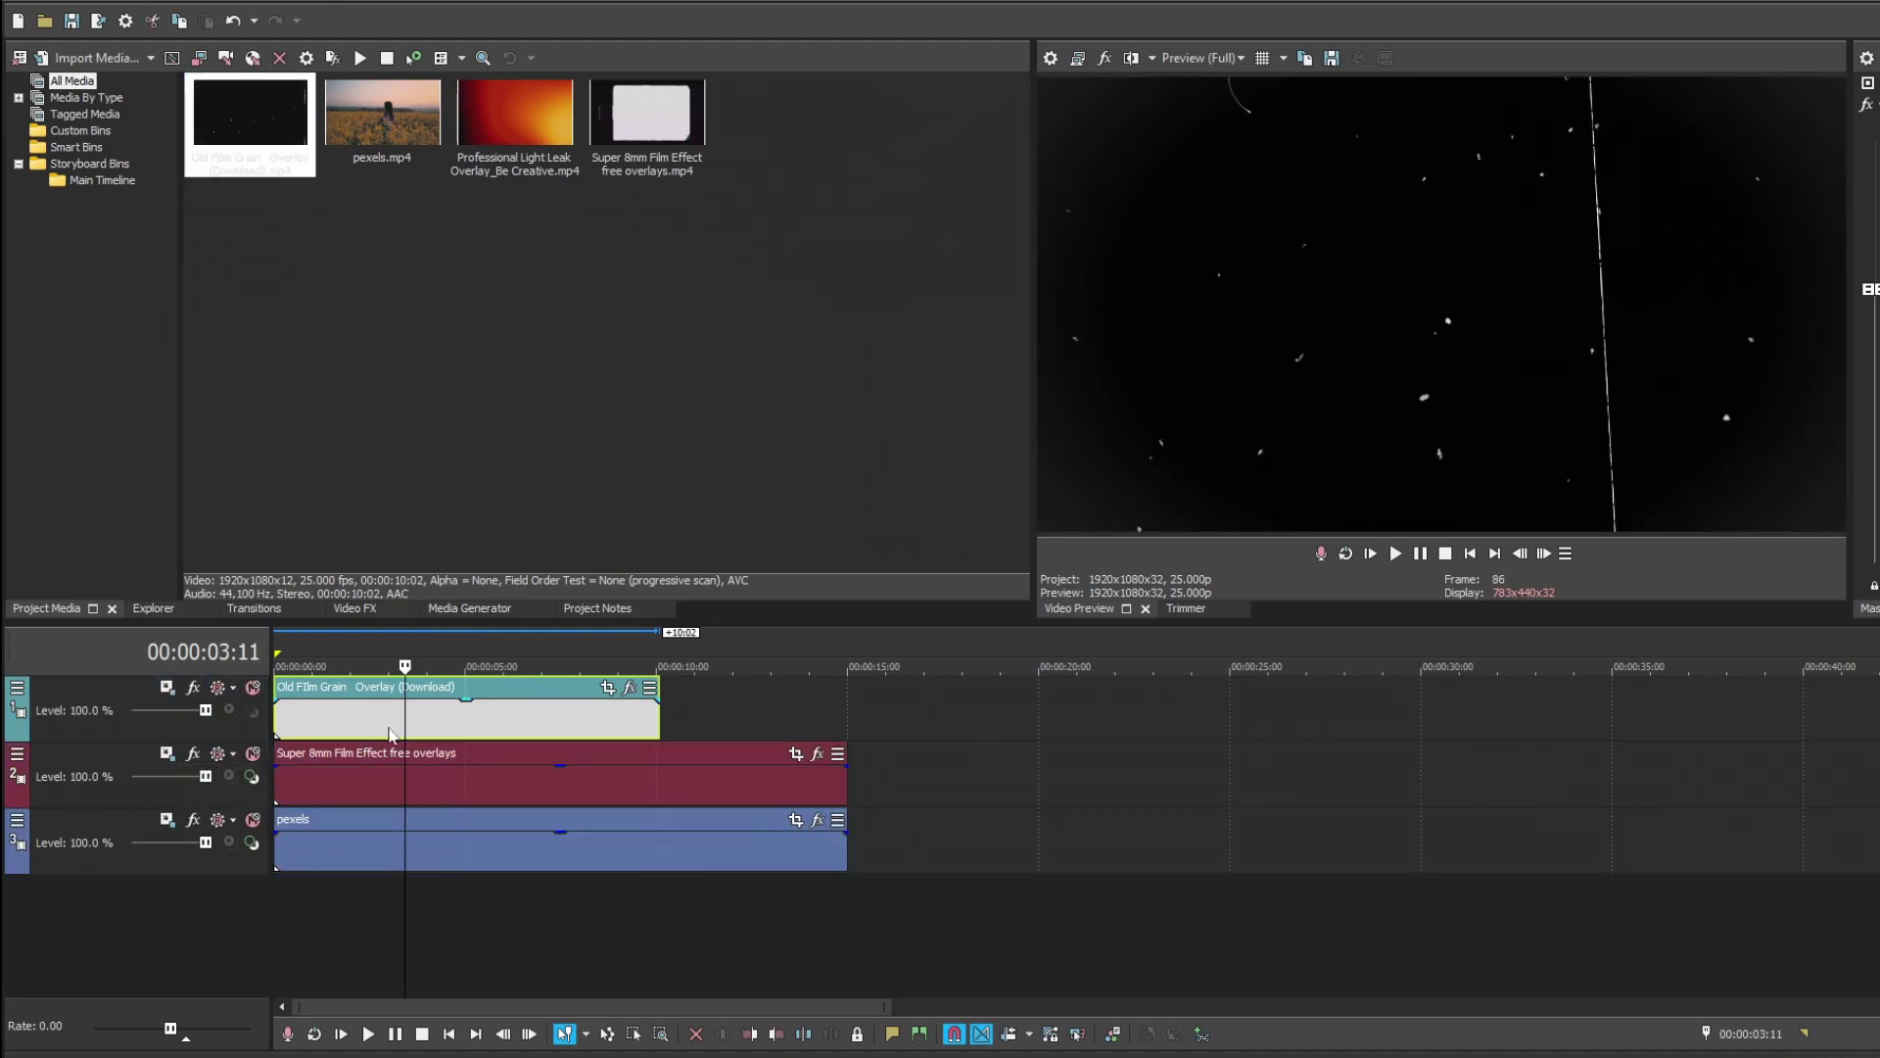
Step: Extend the Old Film Grain clip out to the 15-second mark to match the other clips
click(384, 719)
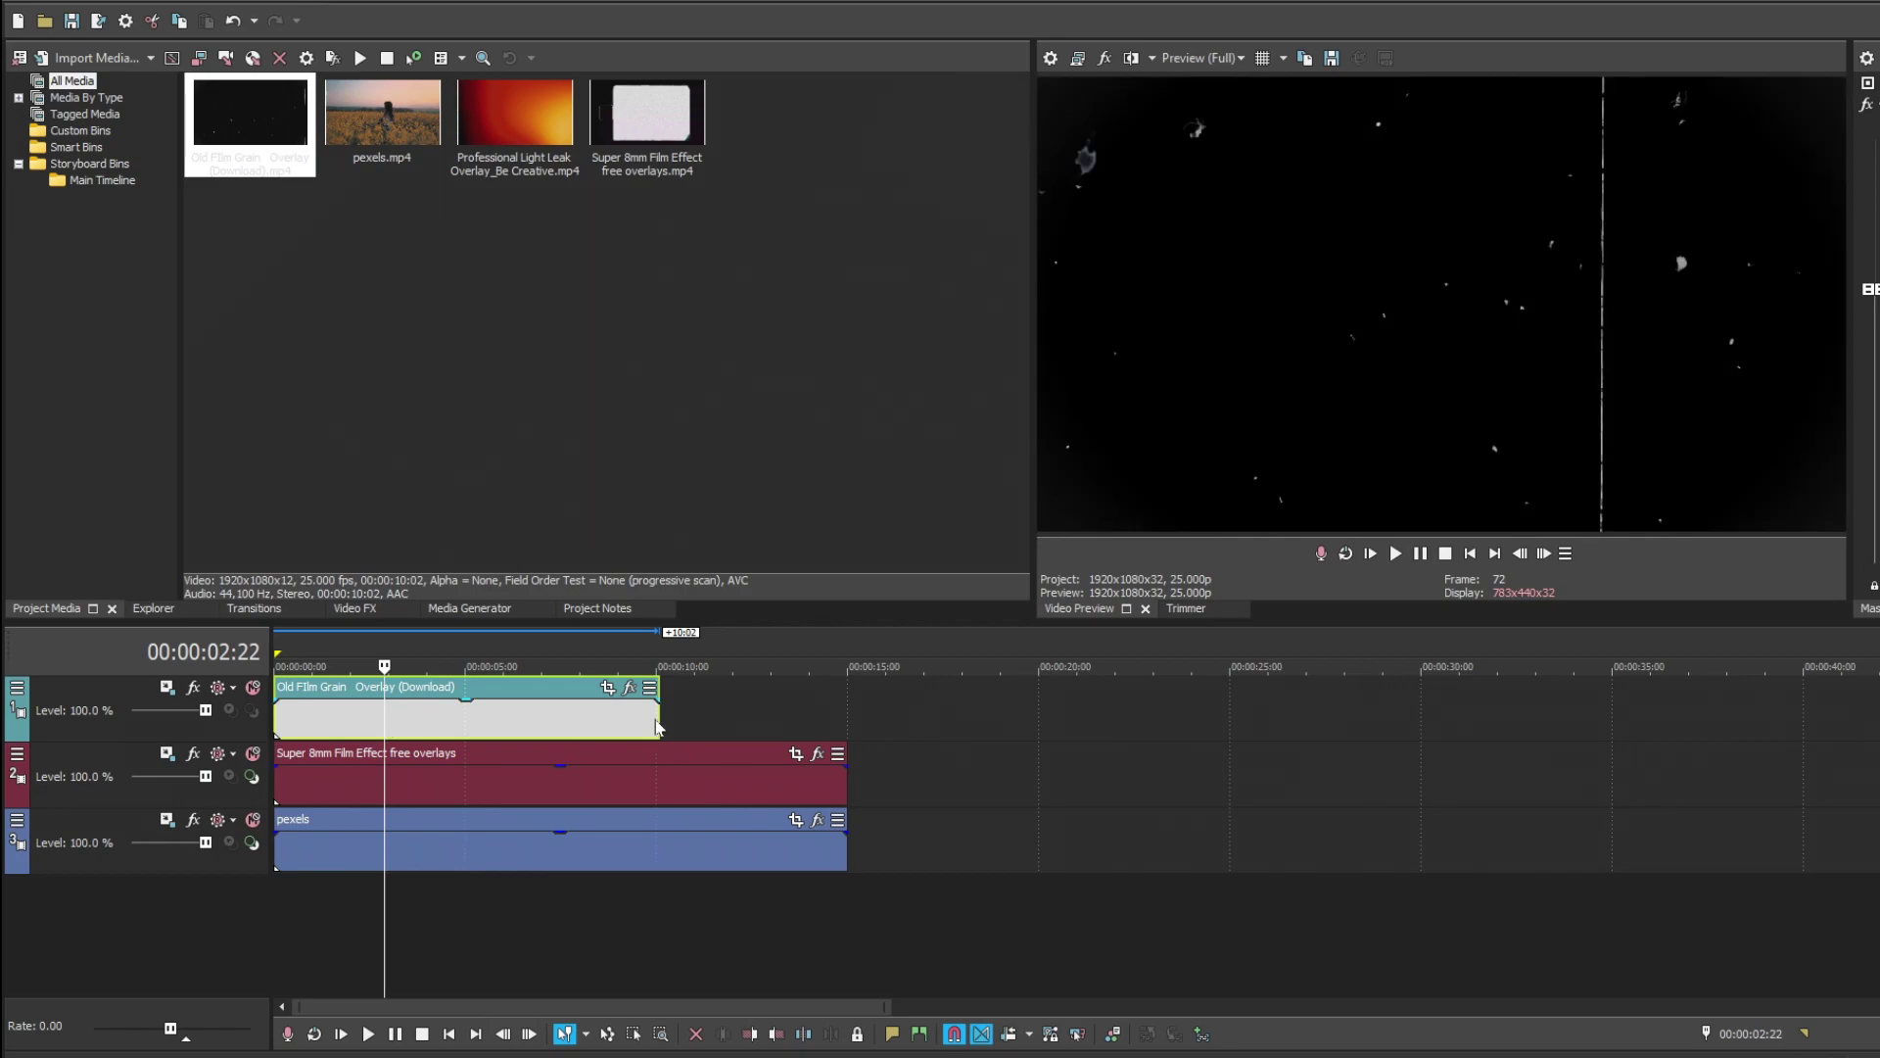
drag(655, 717, 832, 719)
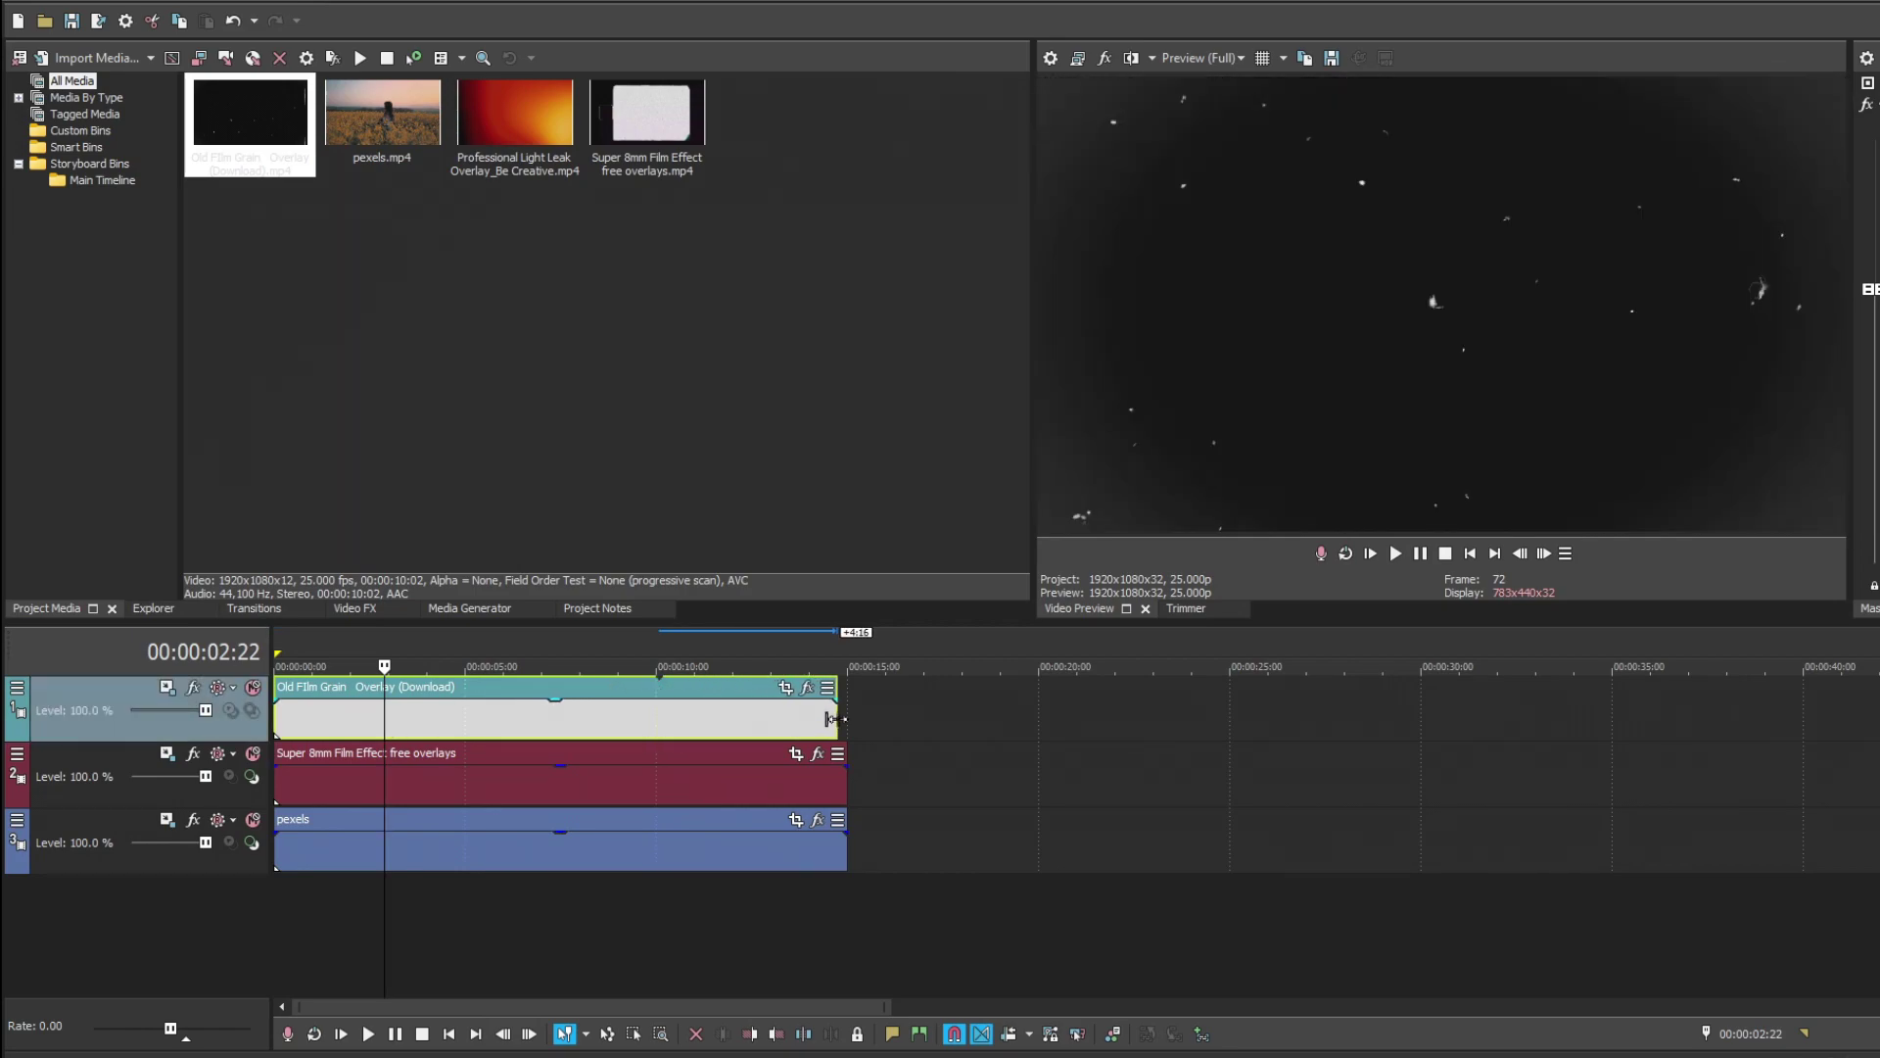
Step: Set the grain track's compositing mode to Screen so the footage shows through
click(18, 688)
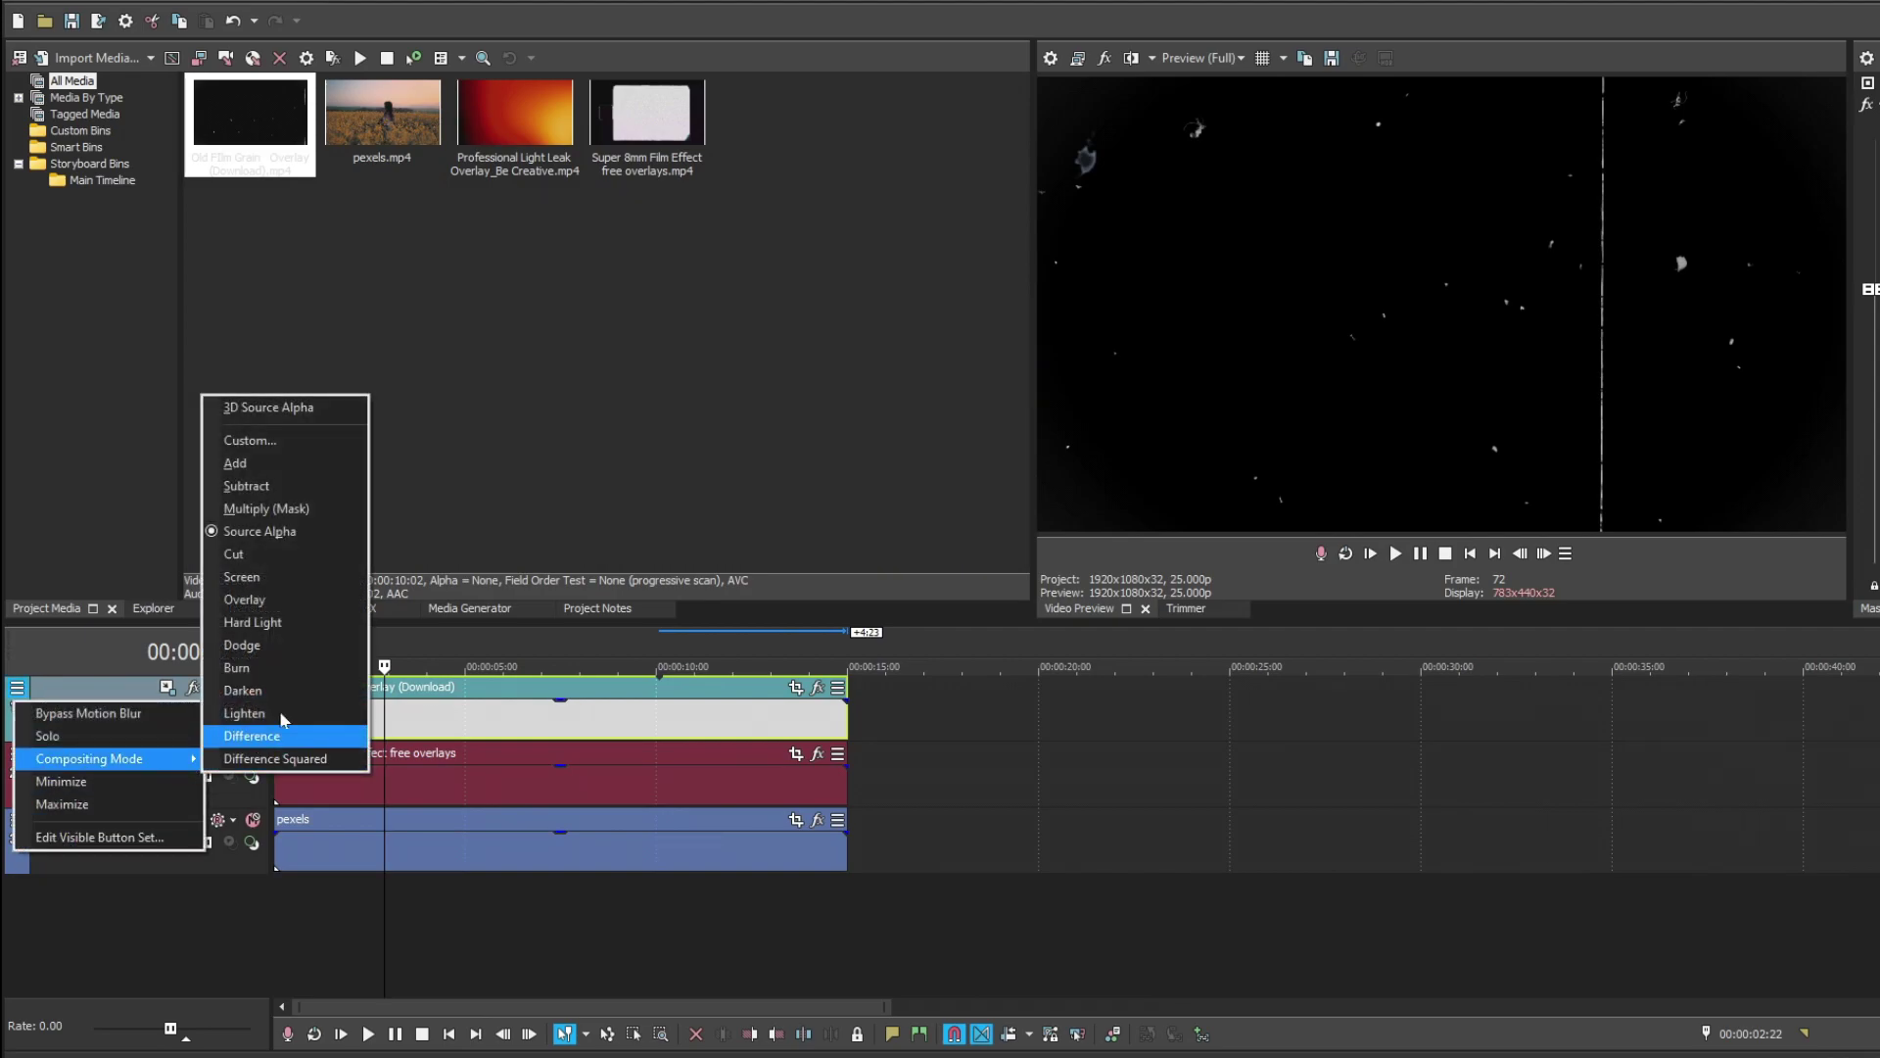
click(313, 586)
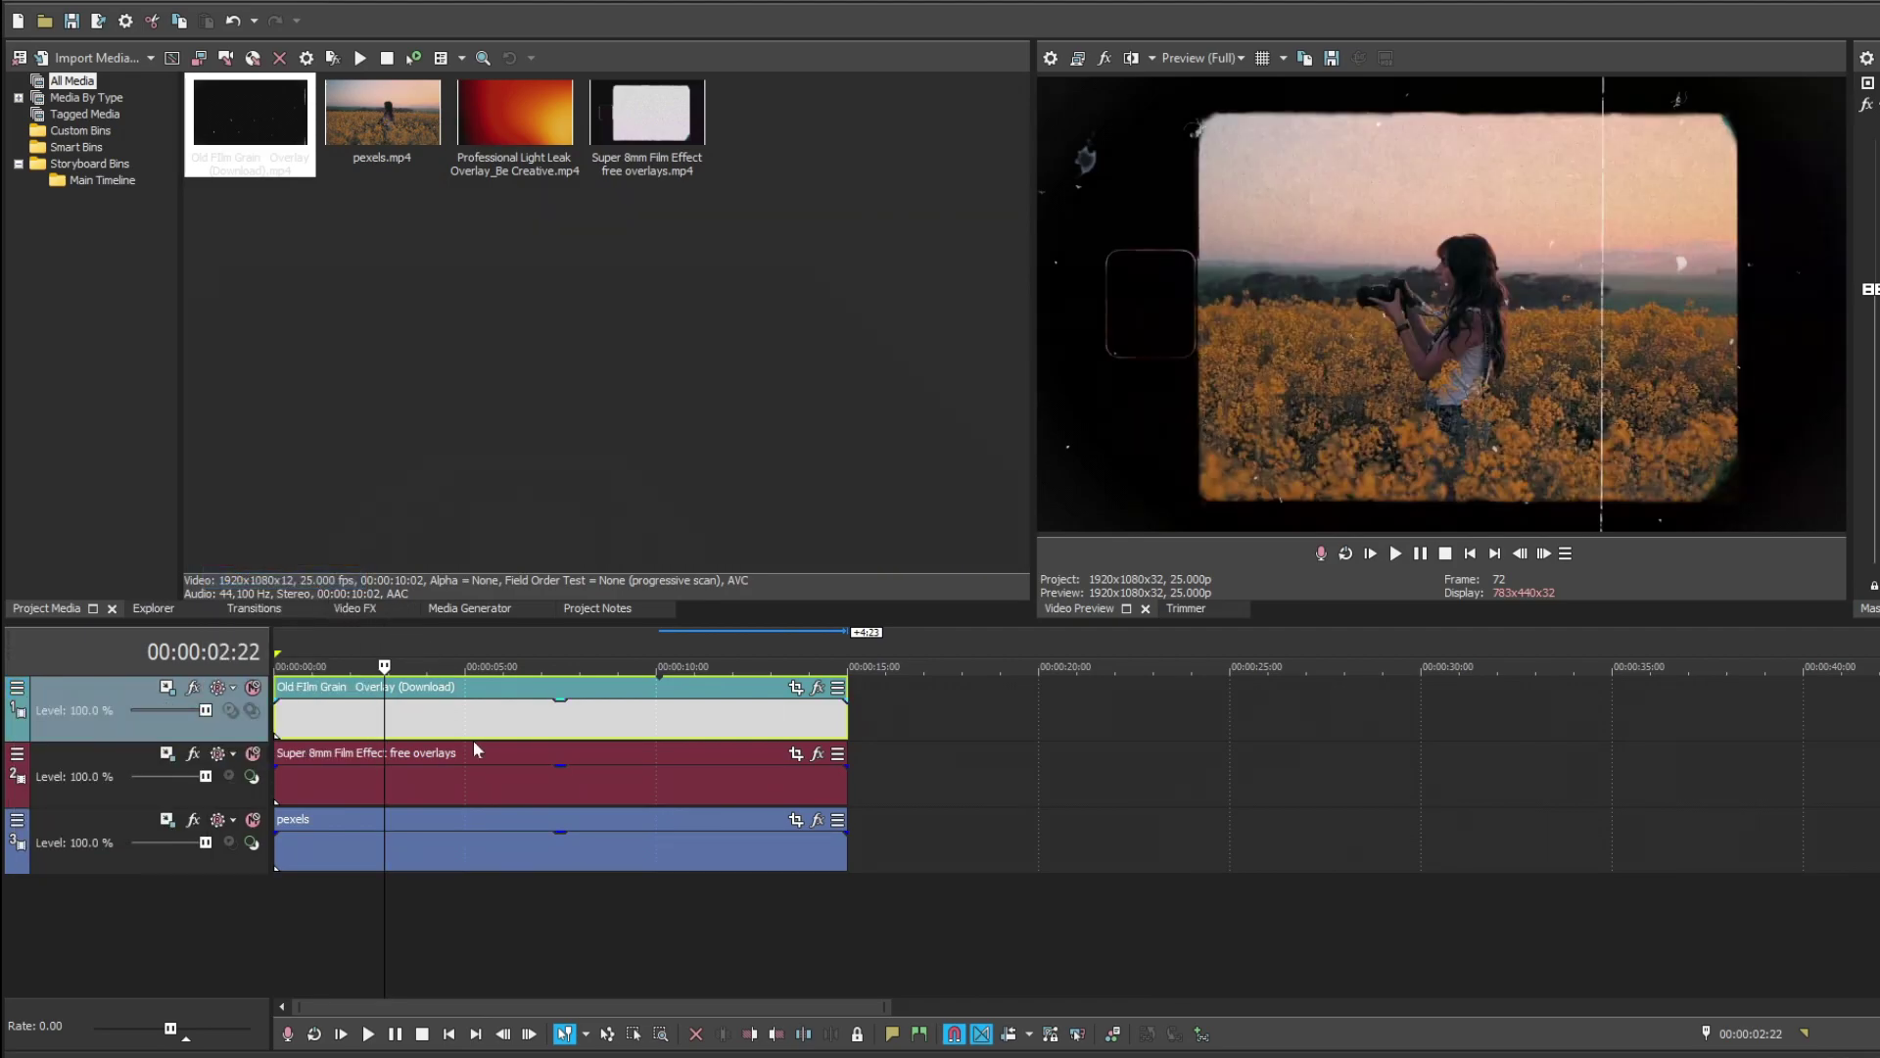
Step: Play the project to preview the grain blend, then return the playhead to the start
key(shift+F12)
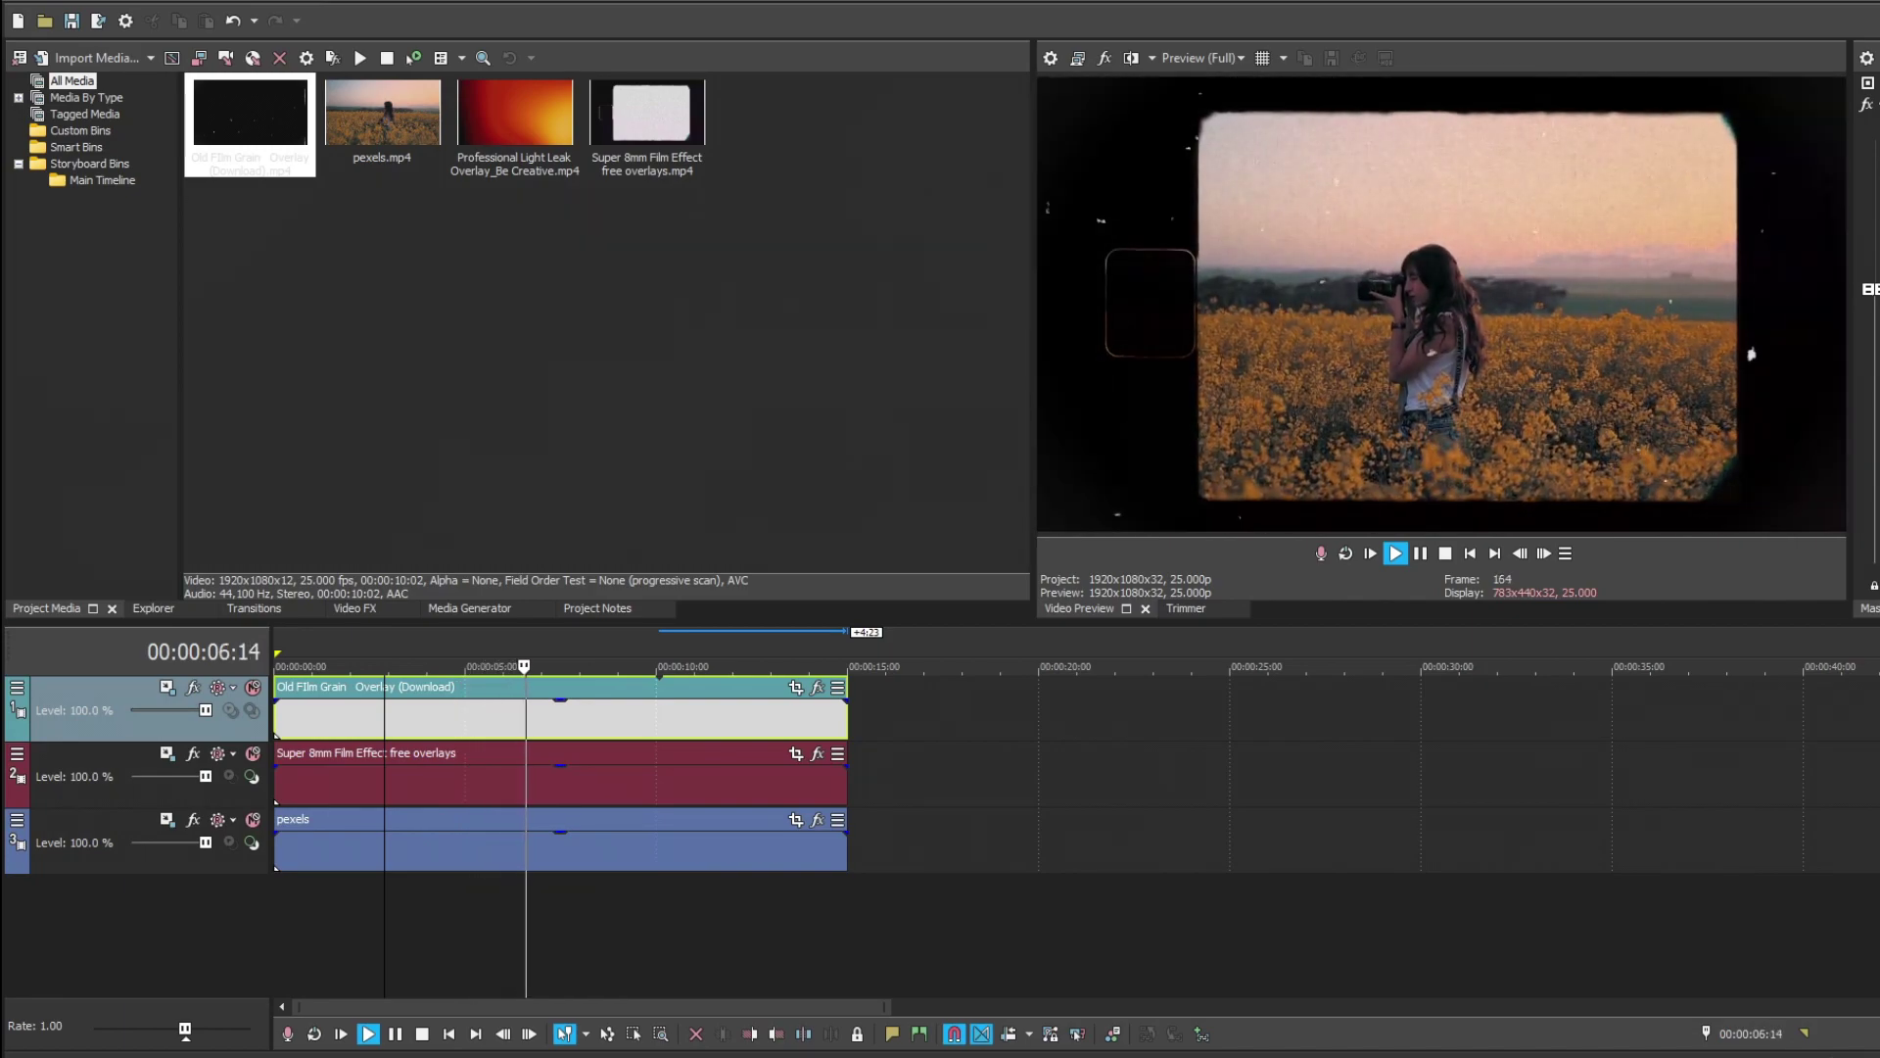
key(space)
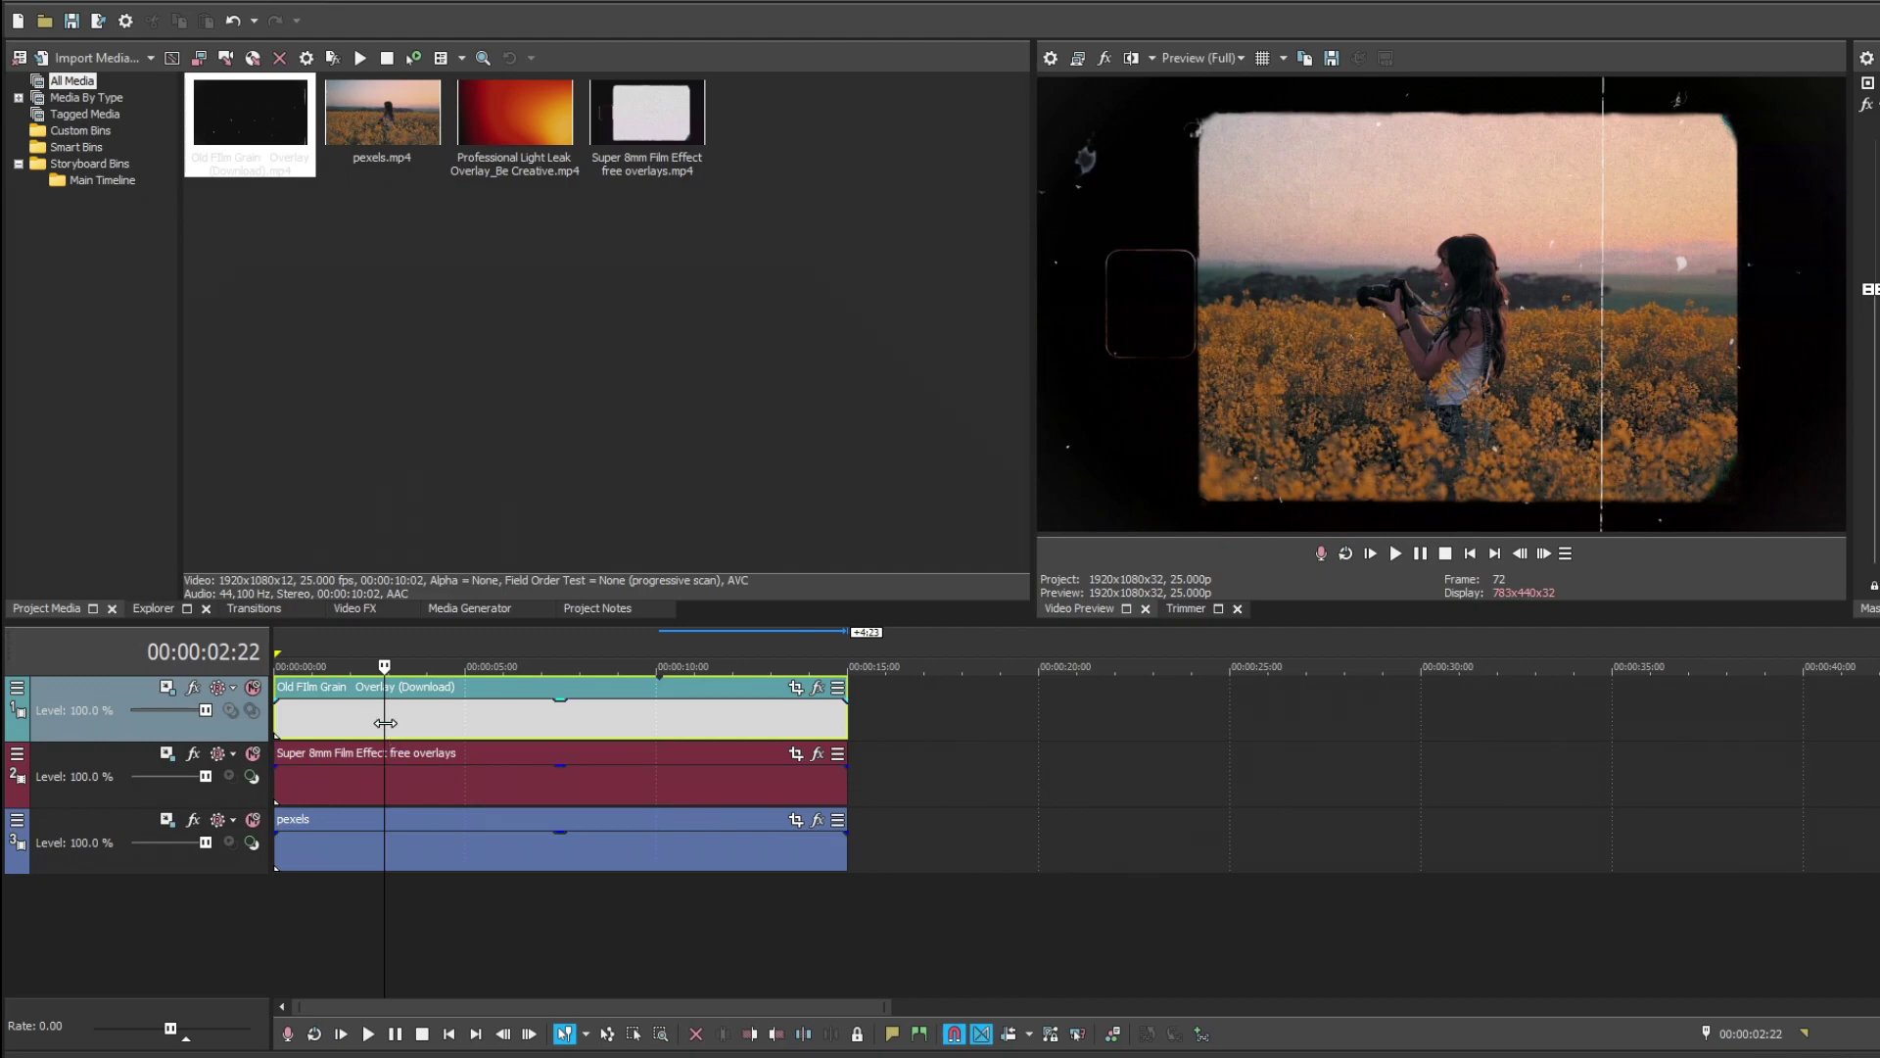
key(ctrl+Home)
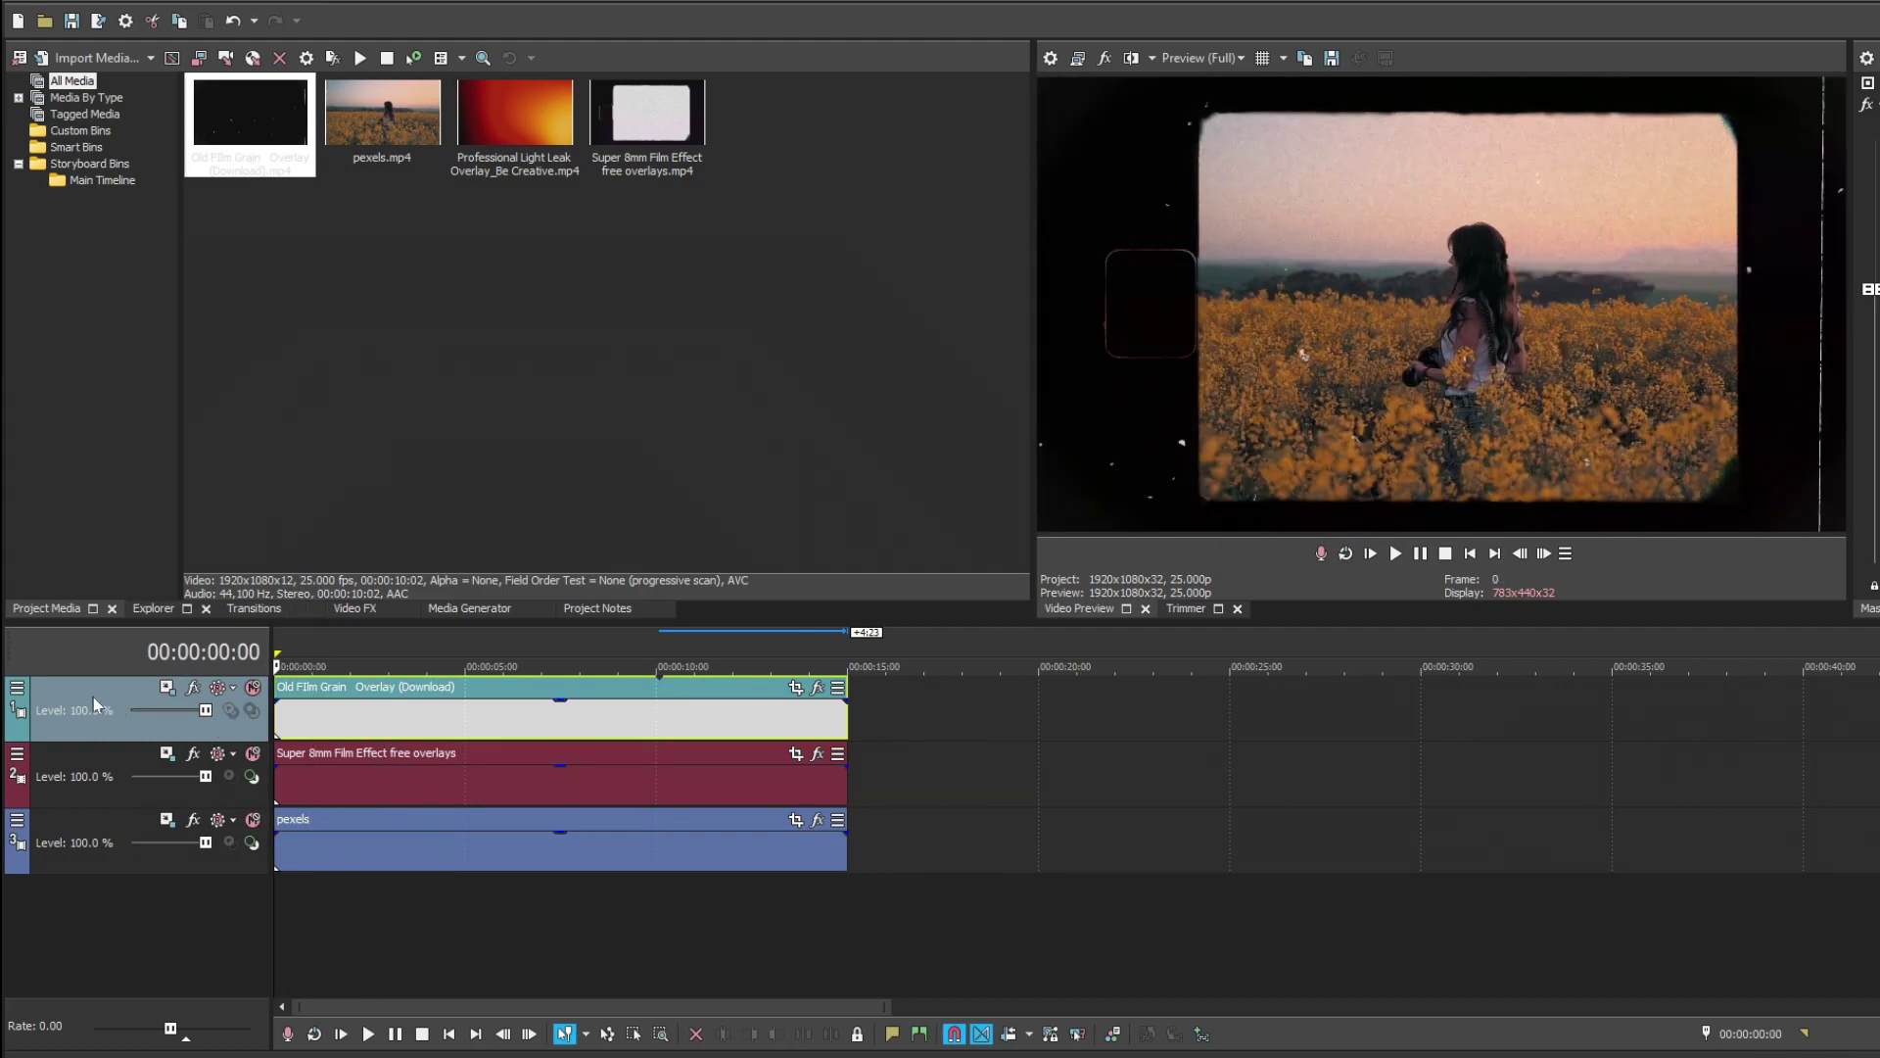
right_click(94, 707)
Step: Insert a new top video track, add the Professional Light Leak clip and shorten it
click(232, 749)
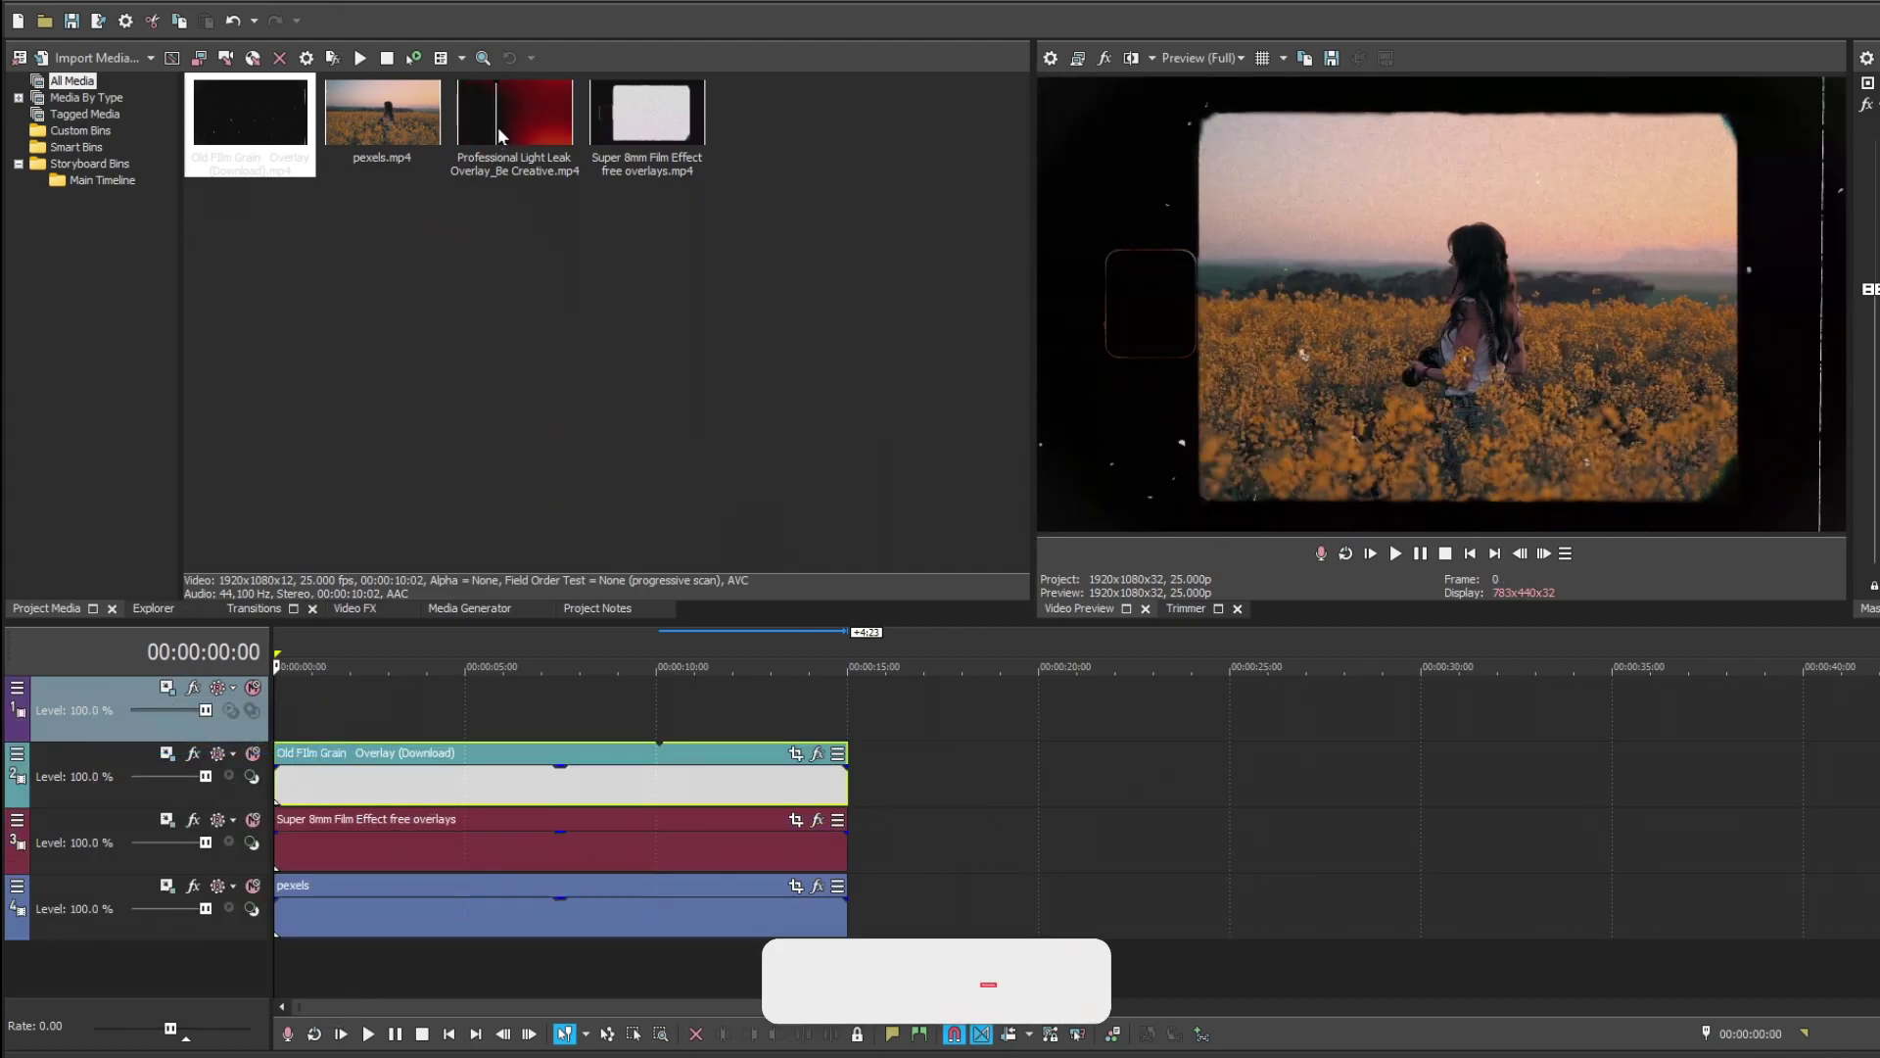
mouse_move(515, 118)
mouse_down()
mouse_move(272, 716)
mouse_move(340, 701)
mouse_up()
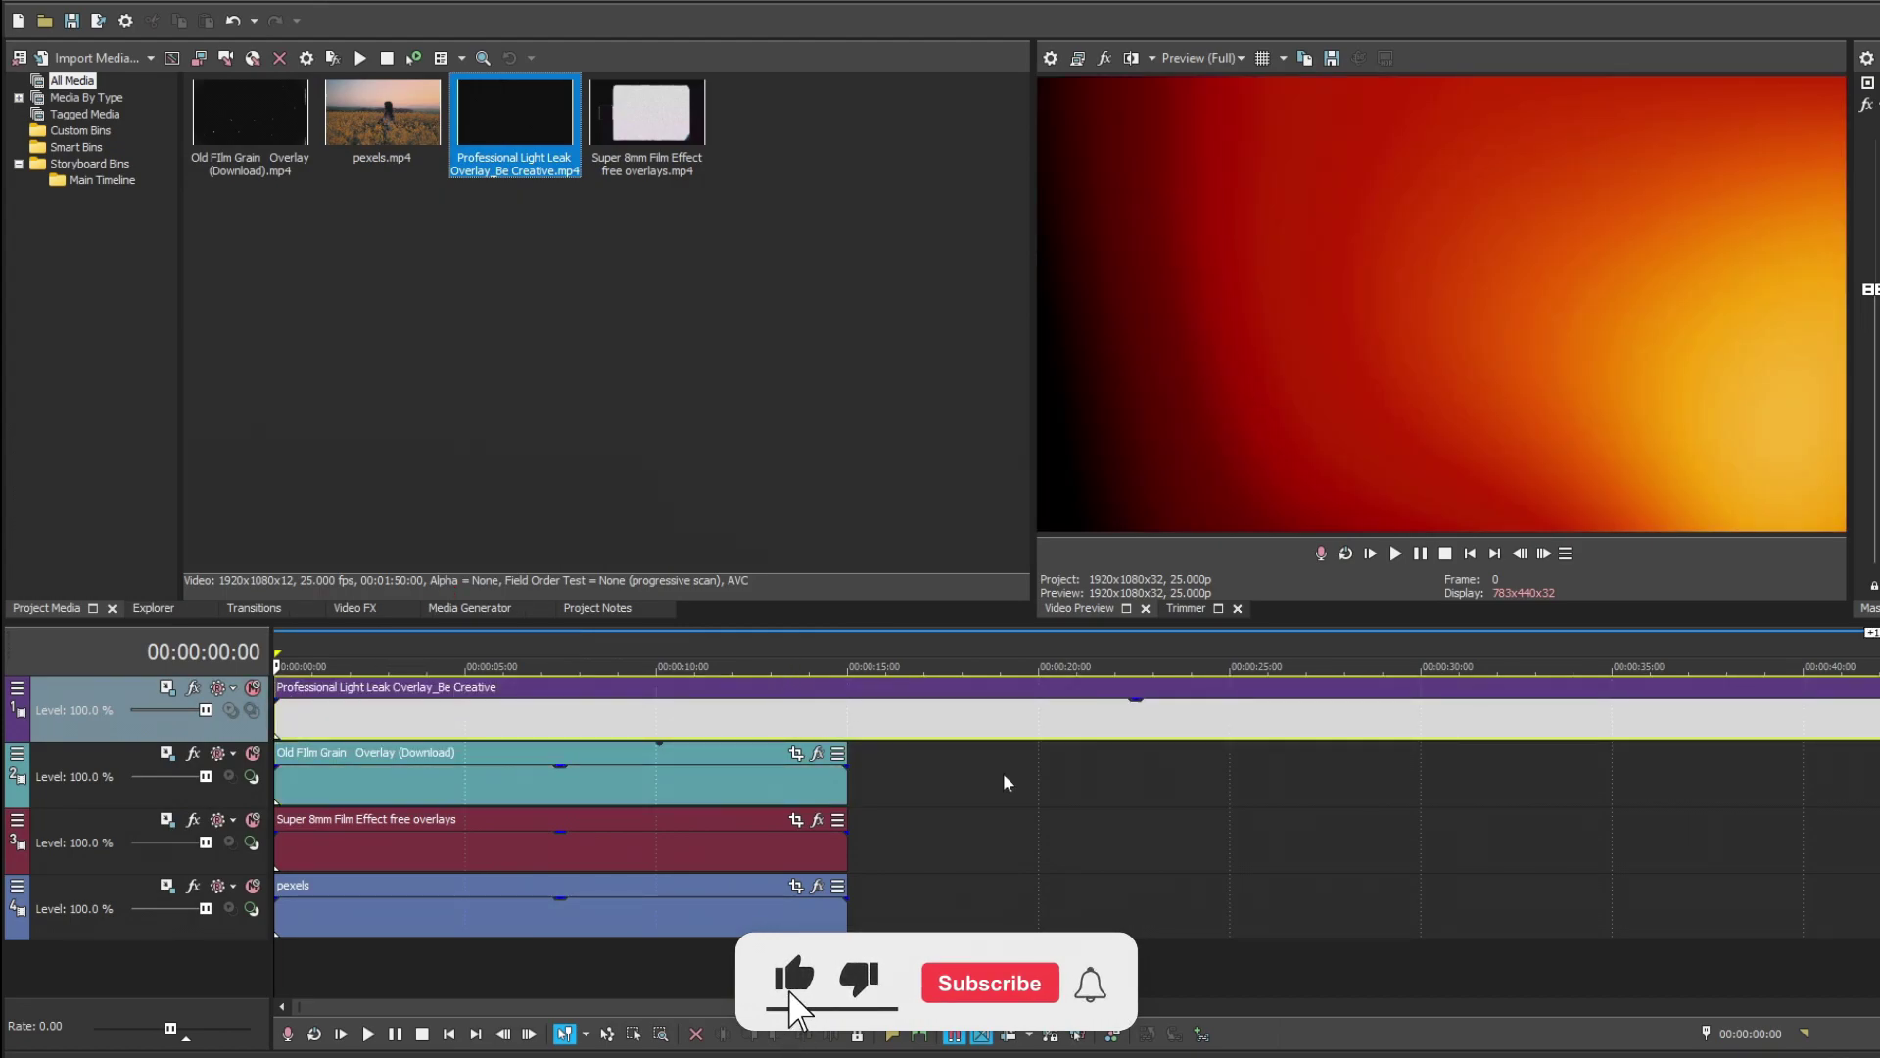
scroll(970, 779, down, 3)
scroll(881, 768, down, 2)
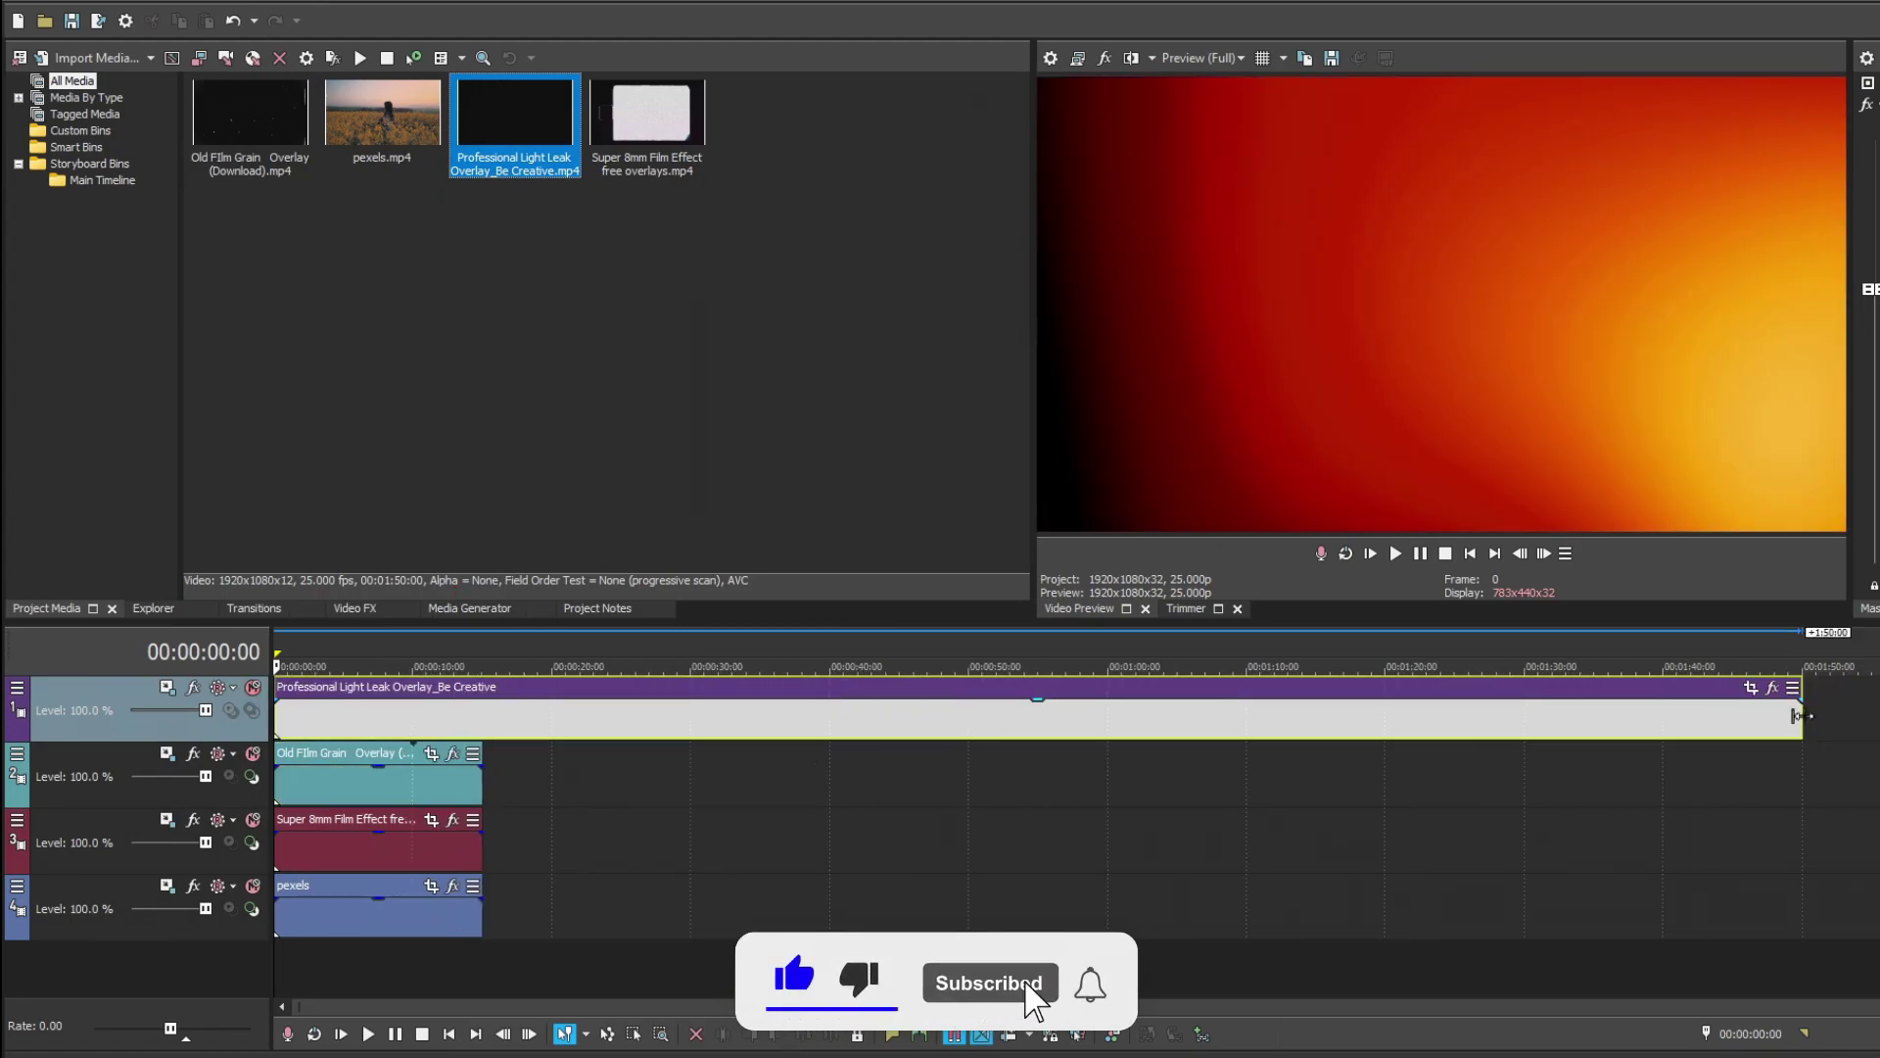
mouse_move(1795, 716)
mouse_down()
mouse_move(657, 727)
mouse_move(692, 726)
mouse_up()
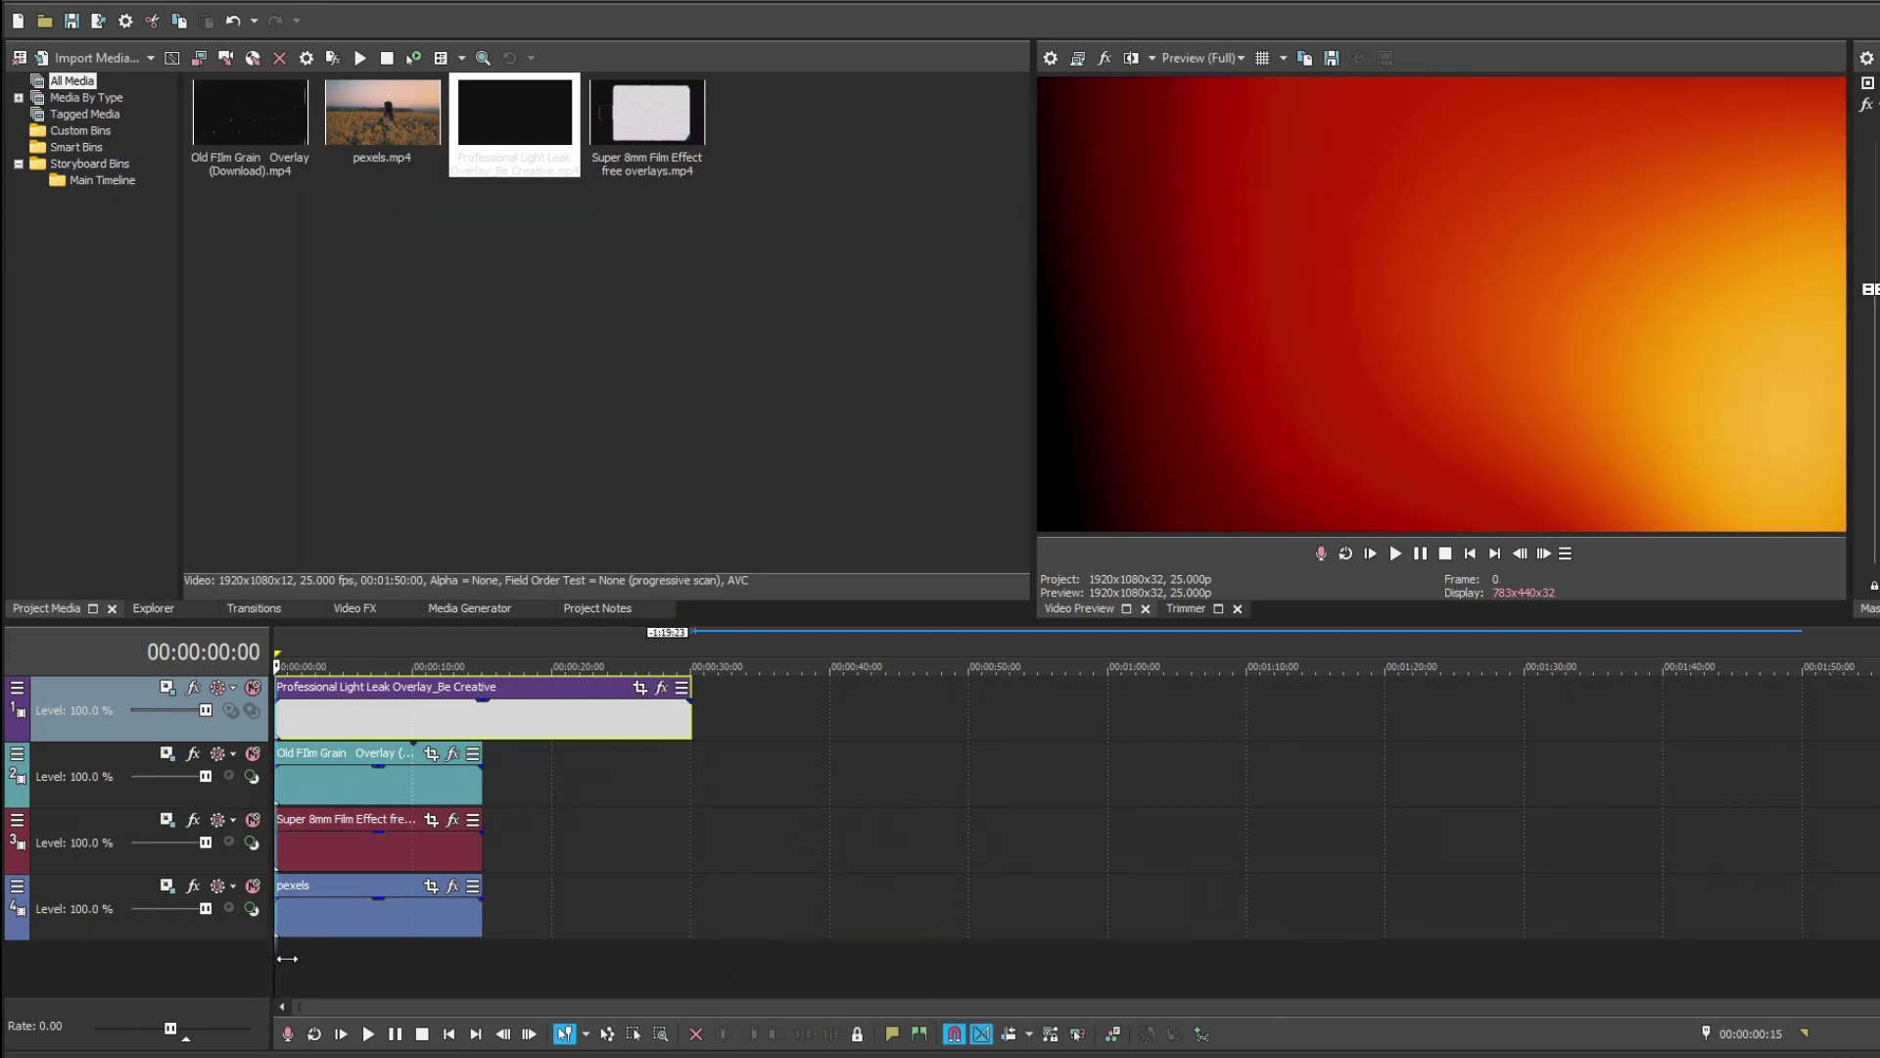
Step: Preview the light leak, then trim its right edge to end at 15 seconds with the other clips
mouse_move(287, 959)
mouse_down()
mouse_move(421, 973)
mouse_move(306, 958)
mouse_up()
key(Home)
drag(680, 716, 482, 716)
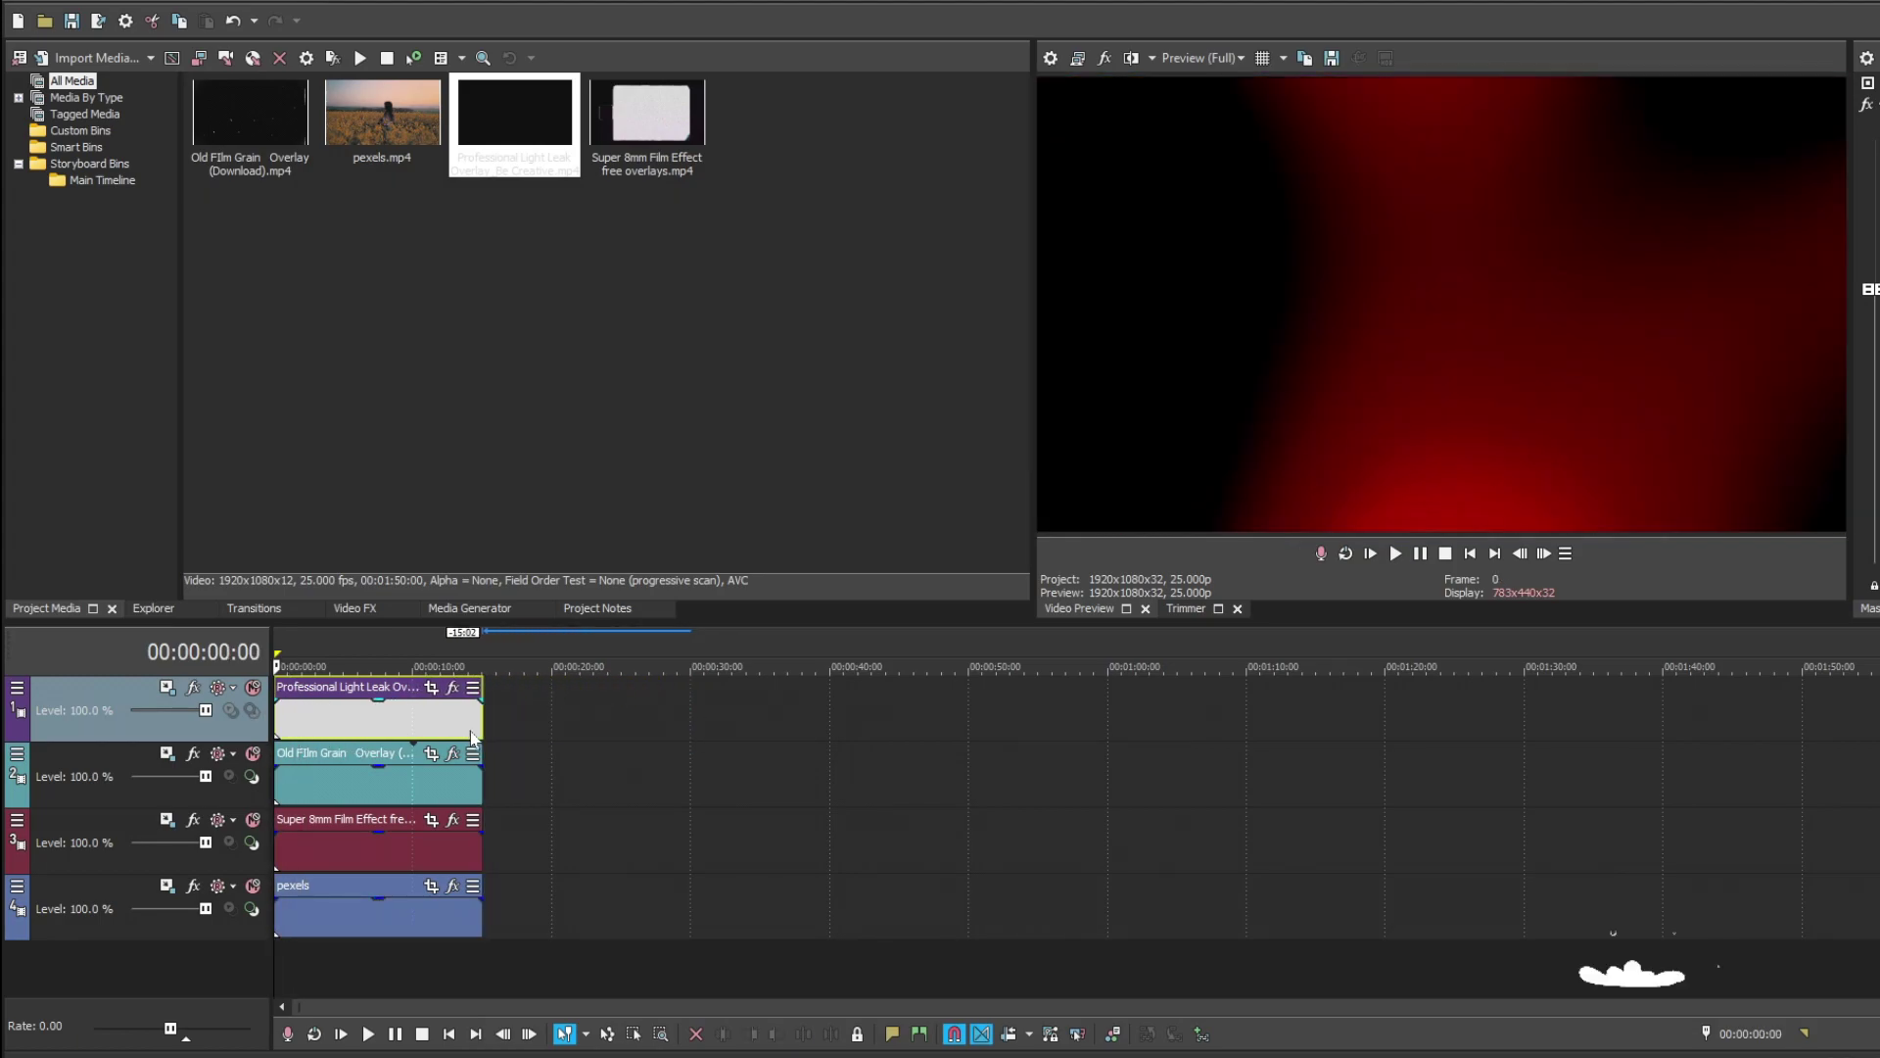
scroll(547, 742, up, 5)
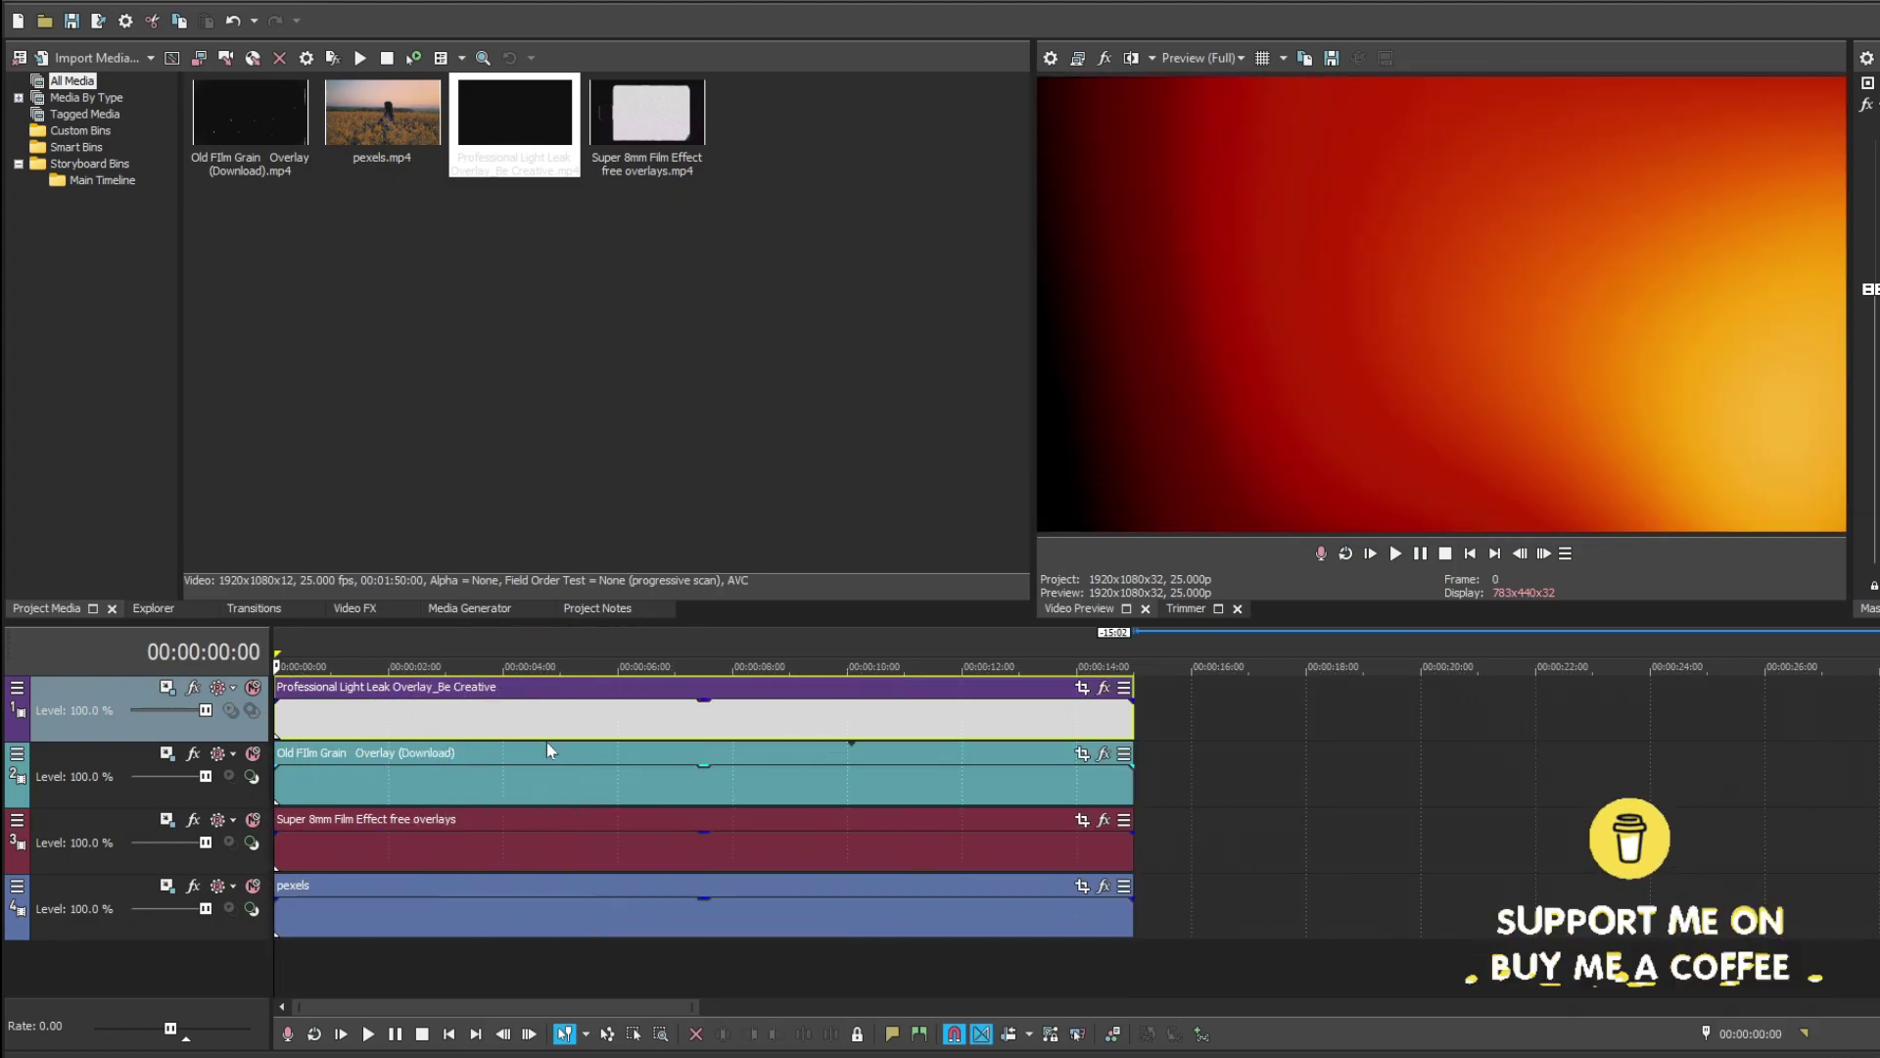
click(16, 686)
mouse_move(90, 758)
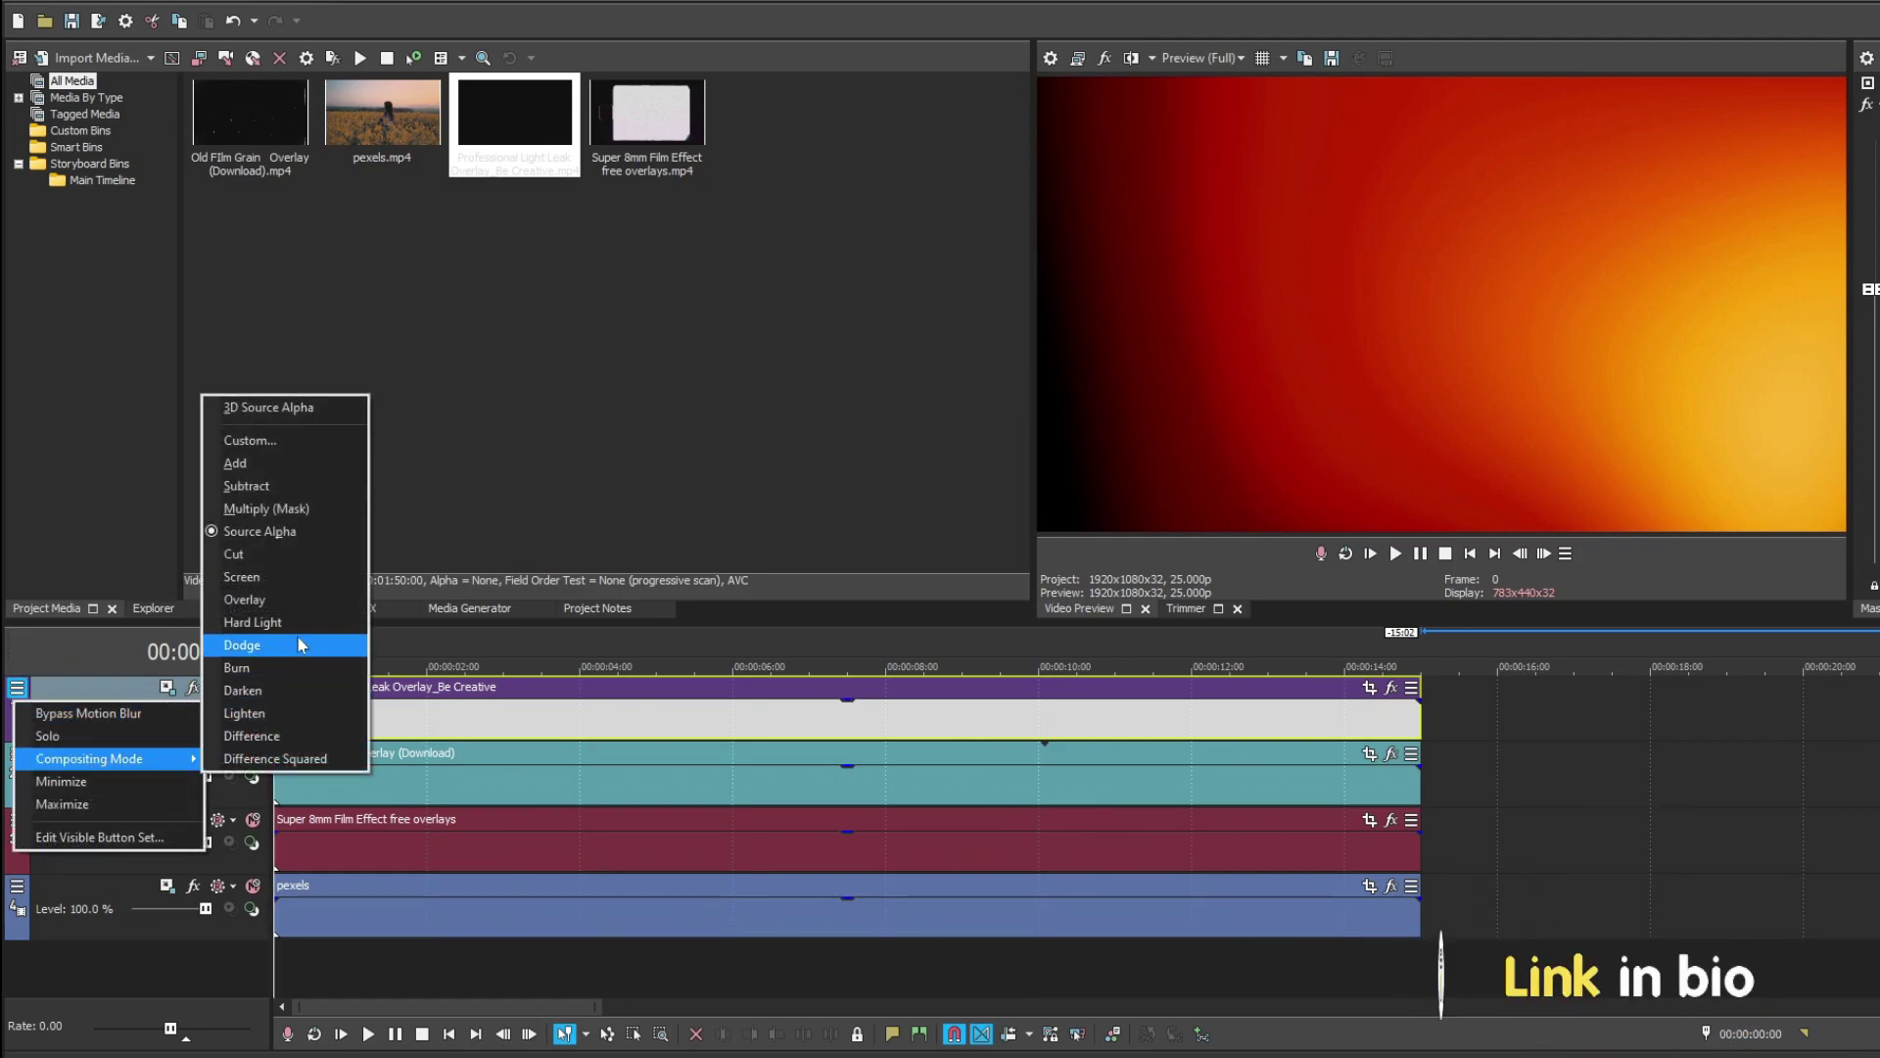
Step: Set the light leak track to Screen compositing and play back the finished vintage look
click(314, 580)
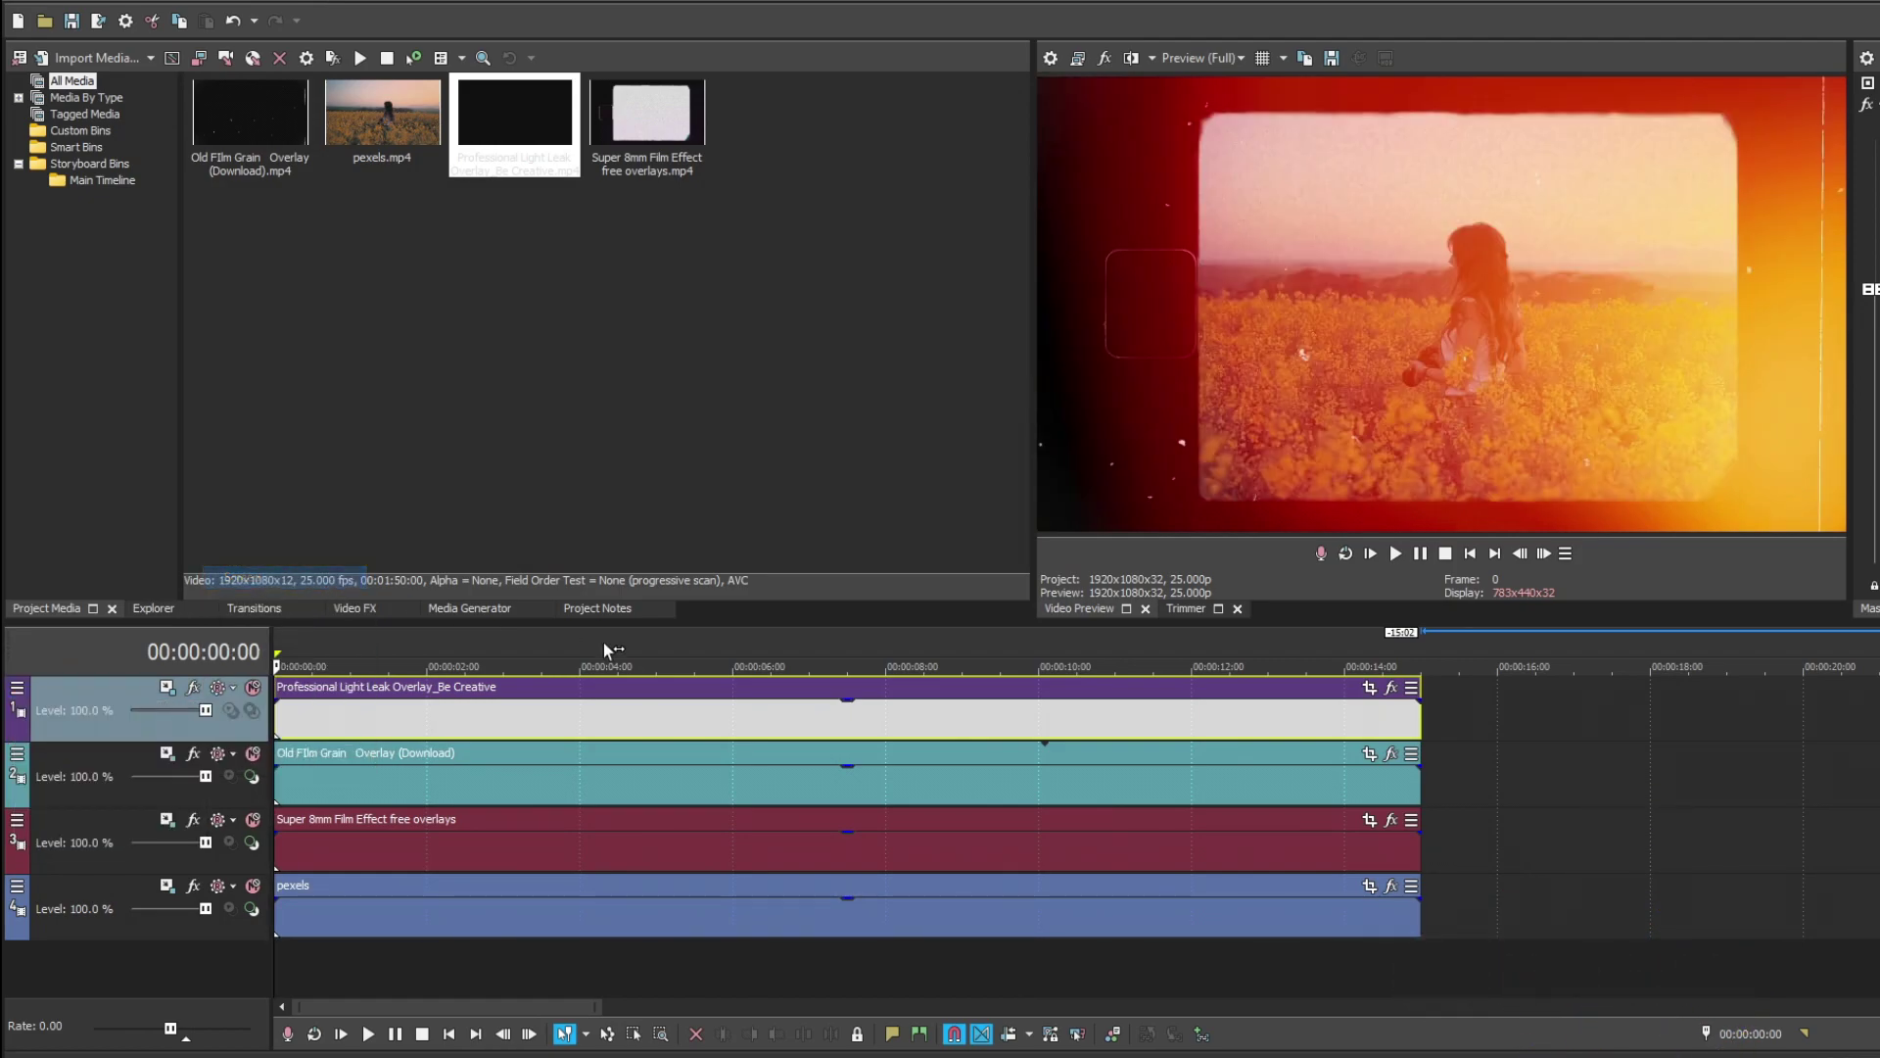
key(space)
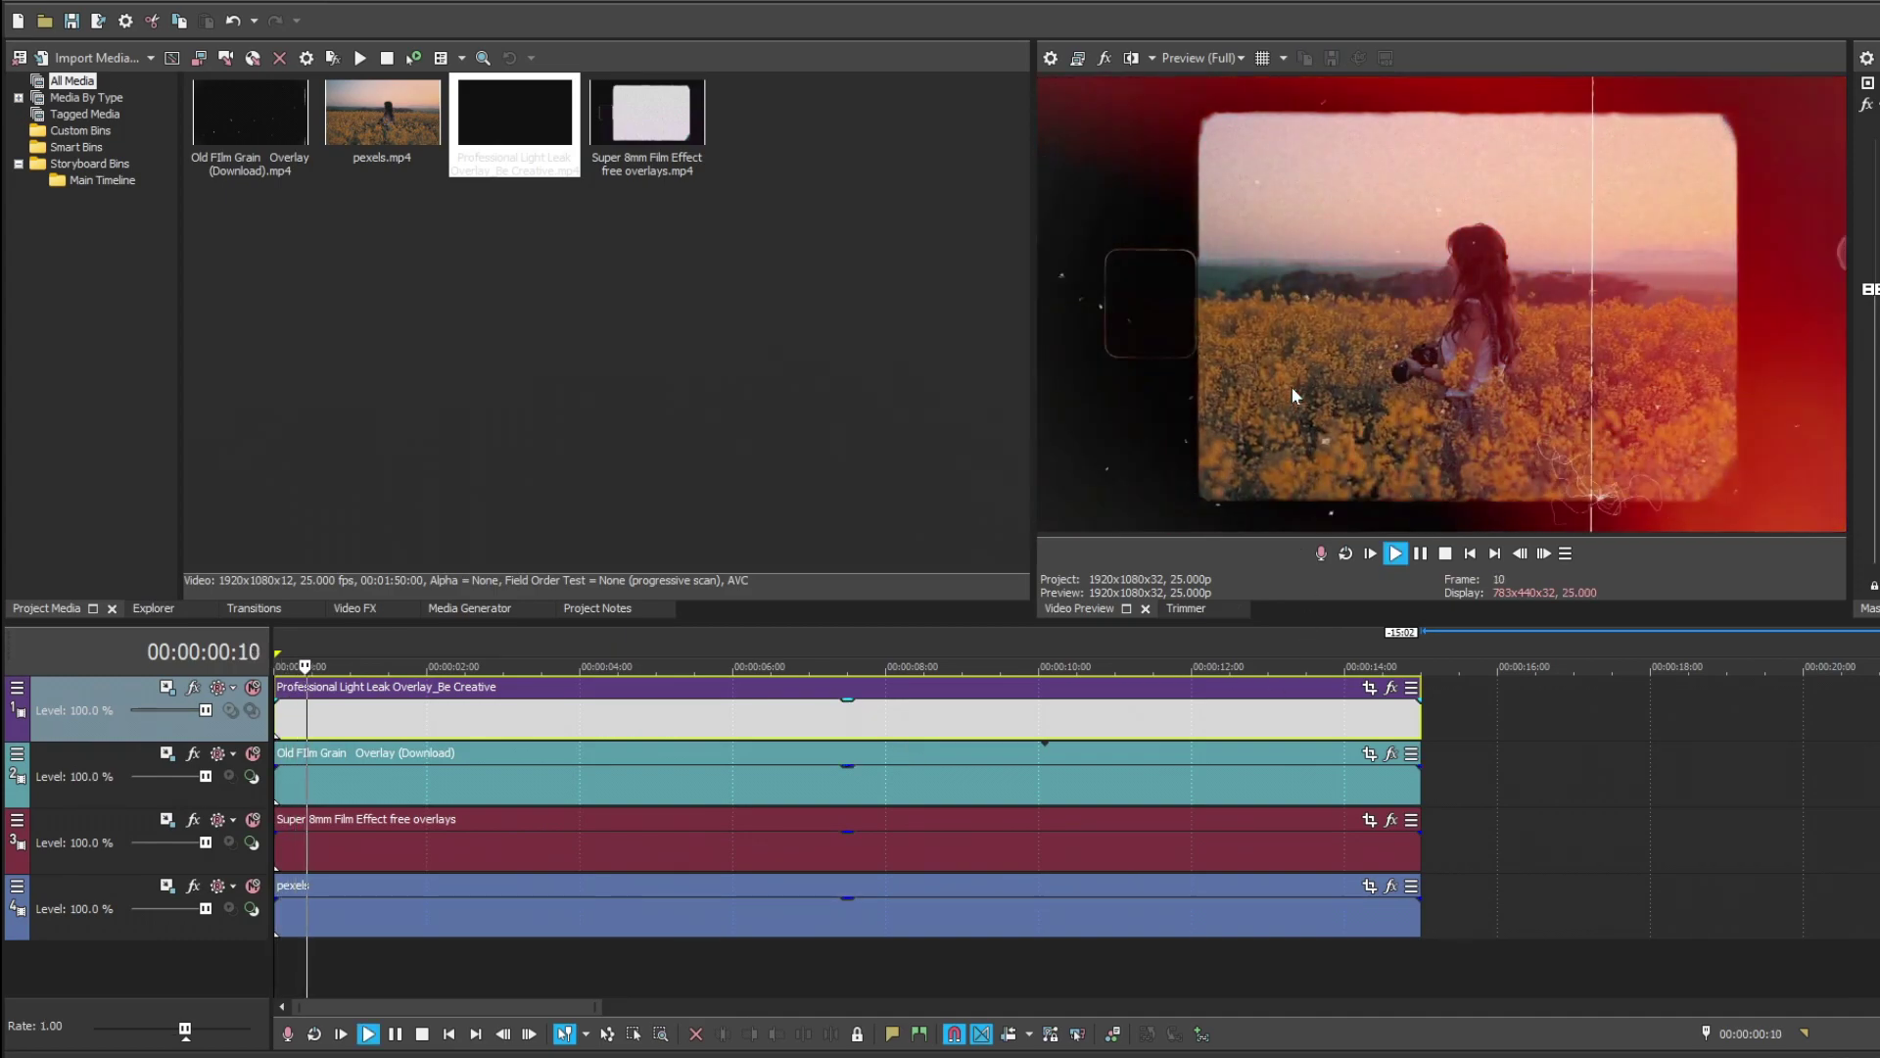